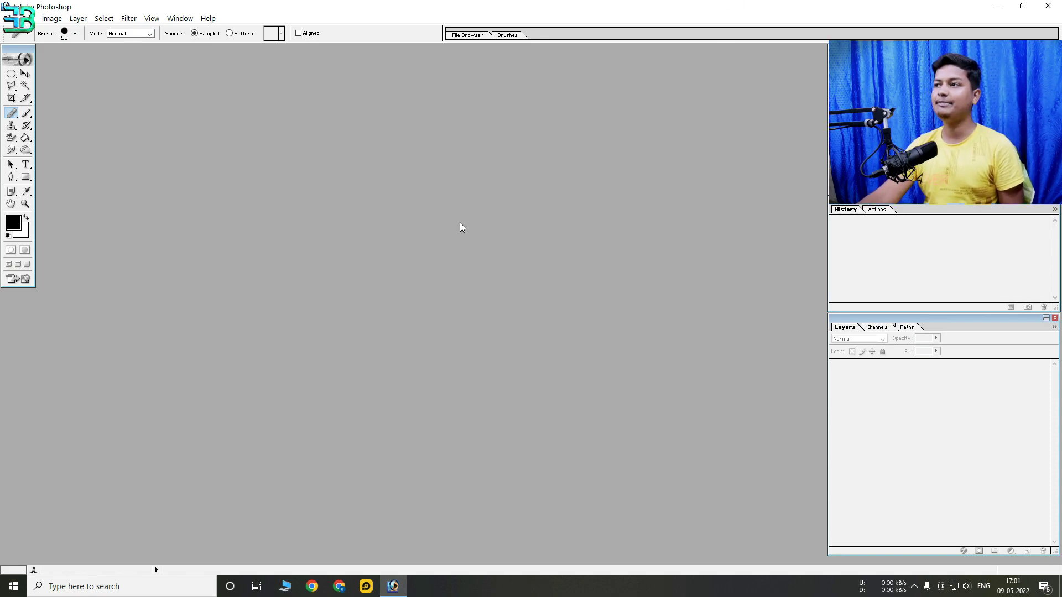
Open 1652094413158.jpg in Photoshop, maximize it and zoom to 200% on the face.
left_click(998, 5)
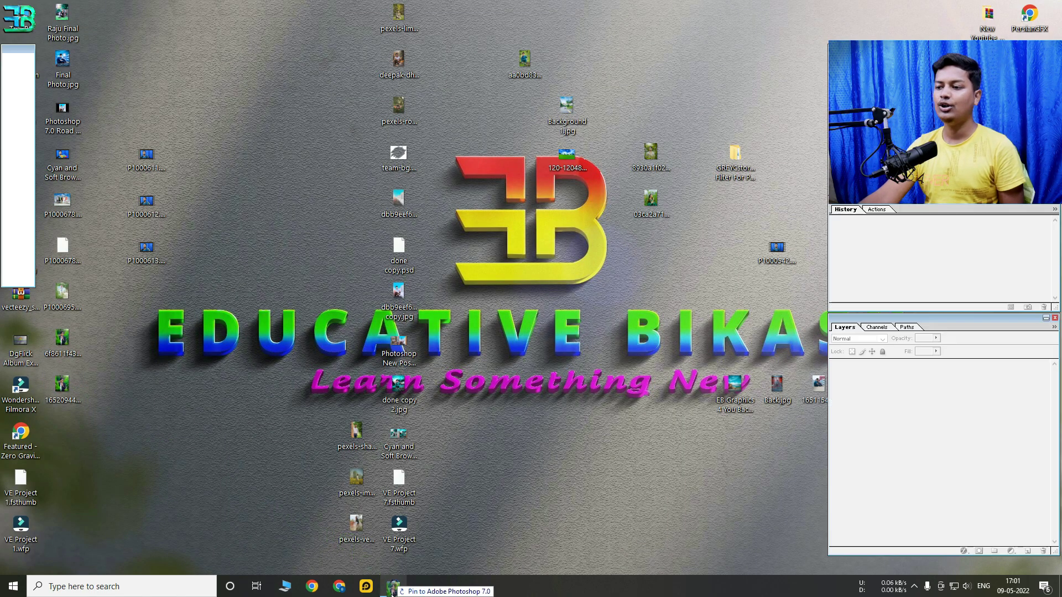
left_click_drag(377, 581, 413, 351)
left_click(288, 55)
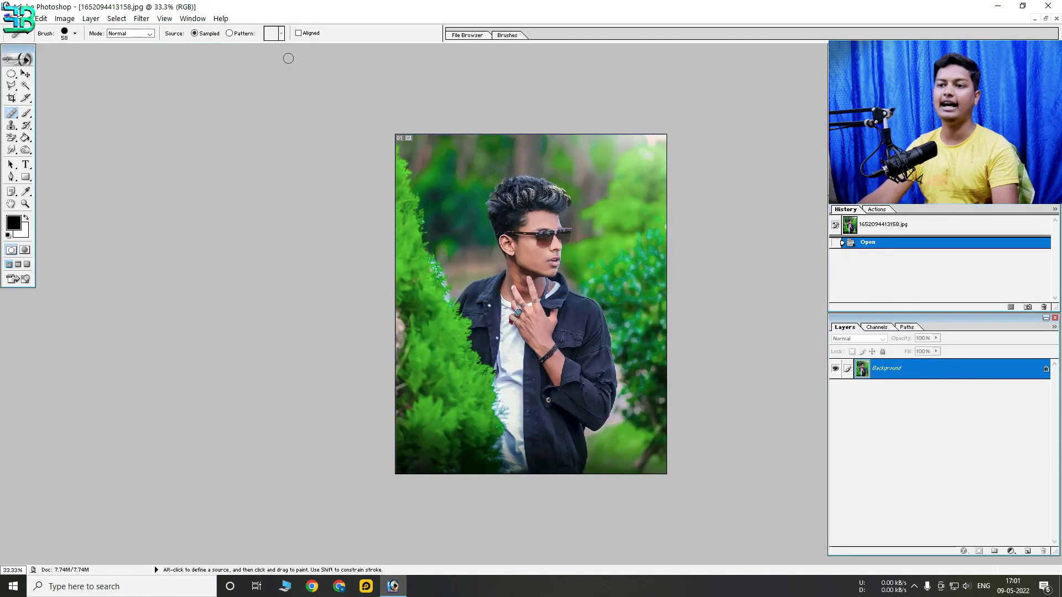
key("ctrl+plus")
key("ctrl+plus")
key("ctrl+plus")
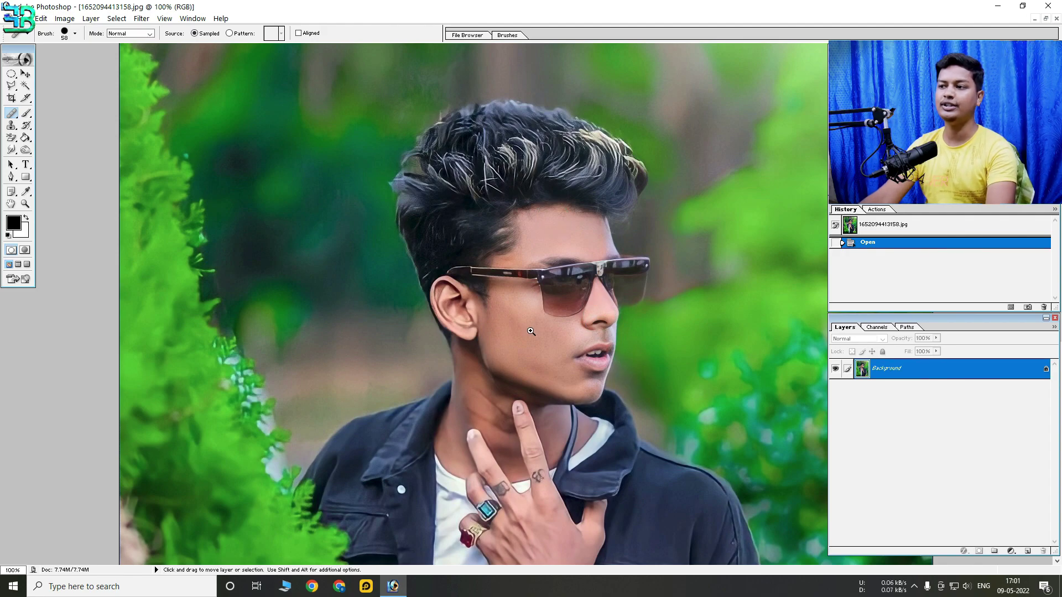
key("ctrl+plus")
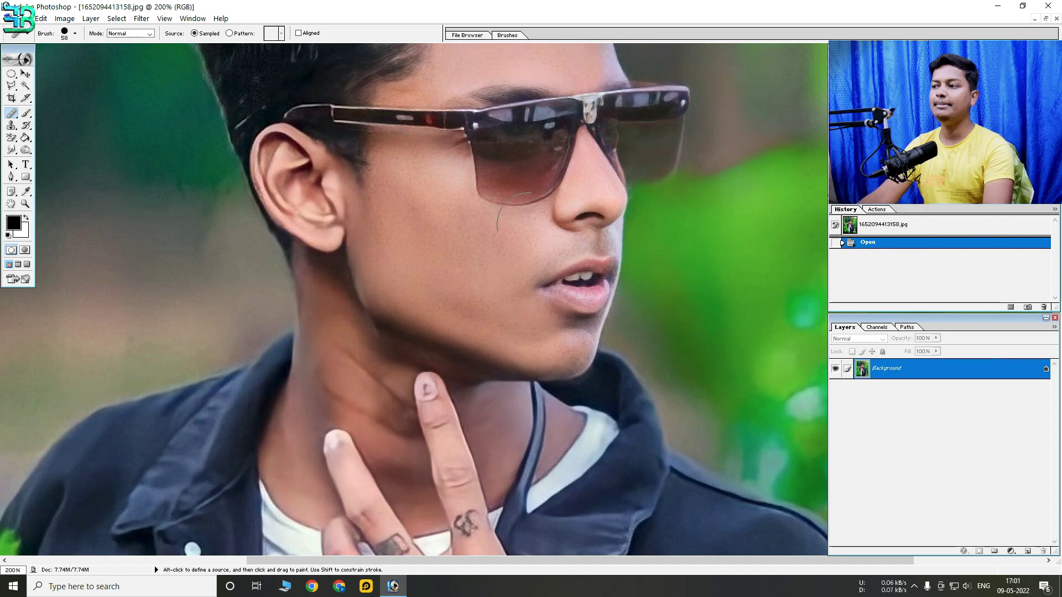
key("ctrl+j")
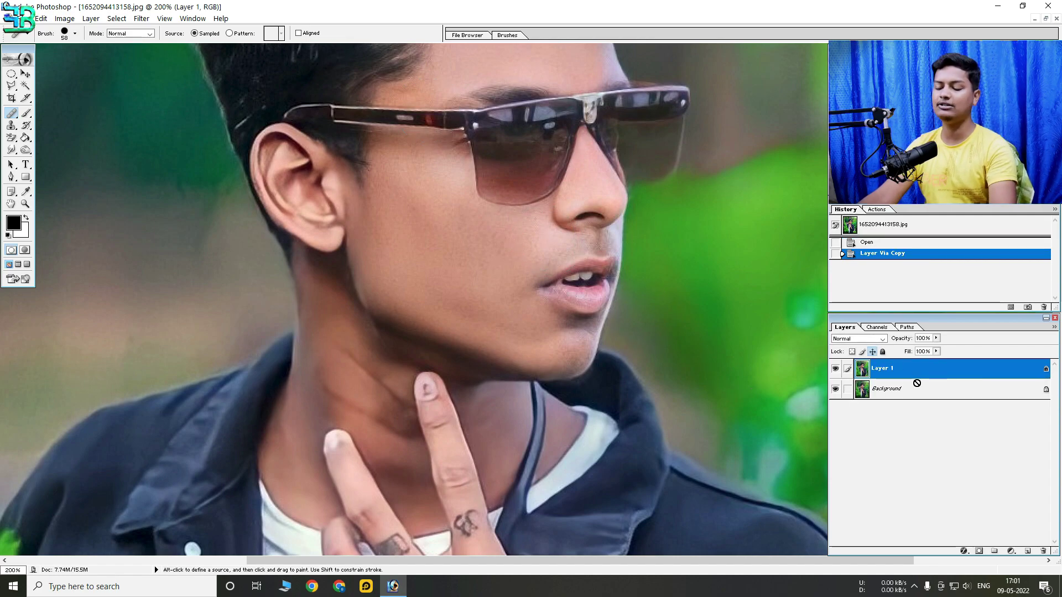
key("ctrl+z")
Duplicate the Background layer as Background copy.
right_click(940, 375)
left_click(962, 409)
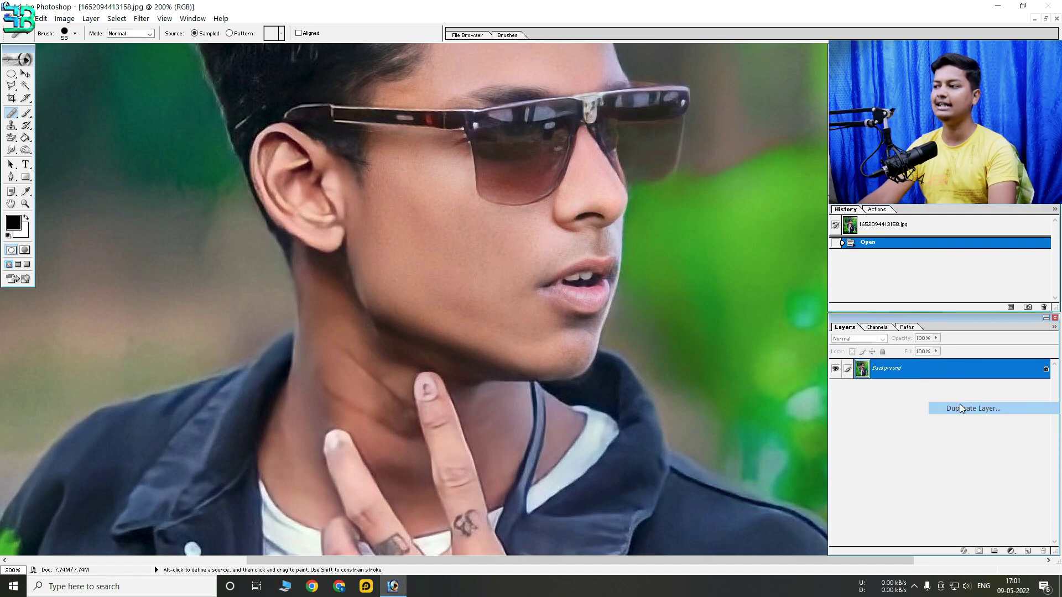
left_click(469, 179)
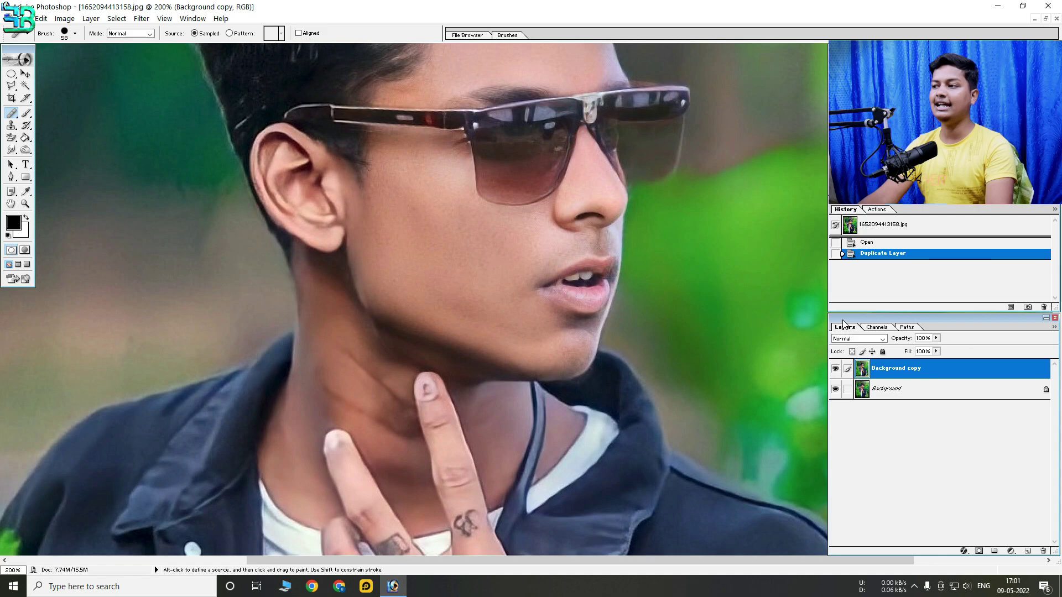
Try a 3-pixel Gaussian Blur but cancel it without applying.
left_click(141, 18)
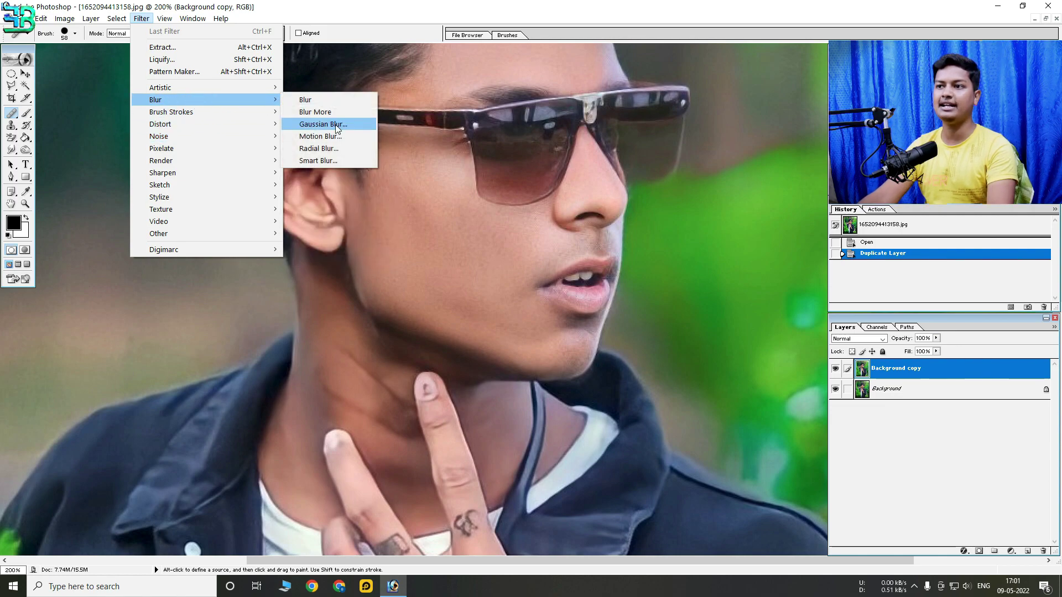
mouse_move(154, 100)
left_click(335, 124)
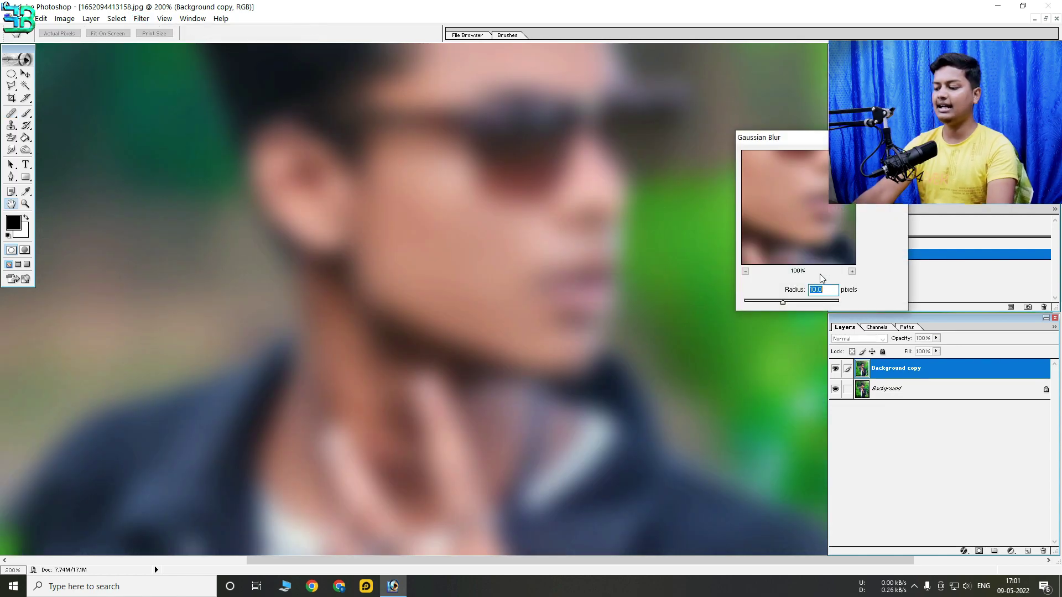
type("3")
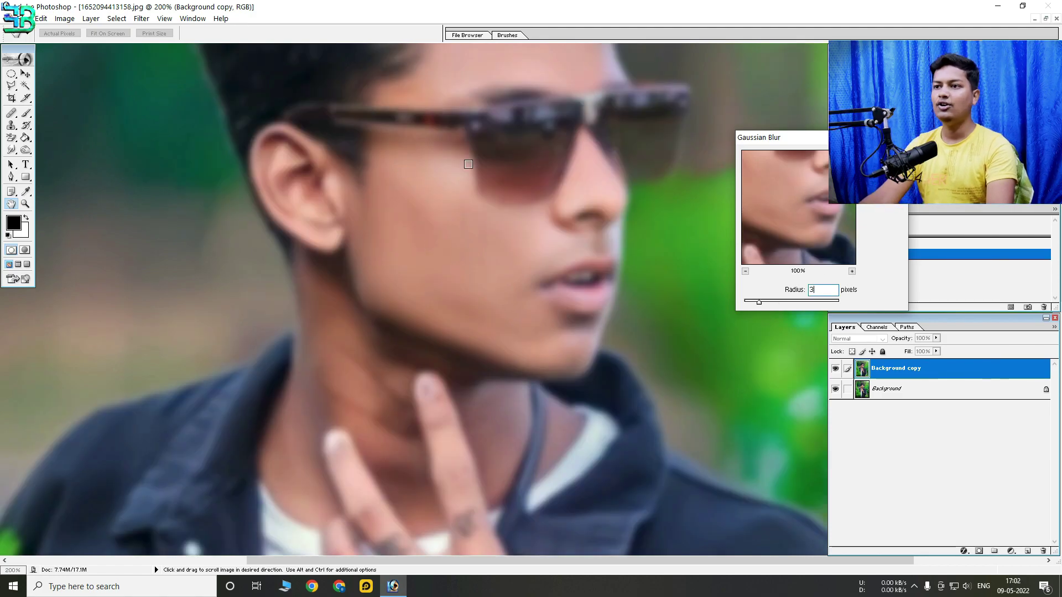
key("Escape")
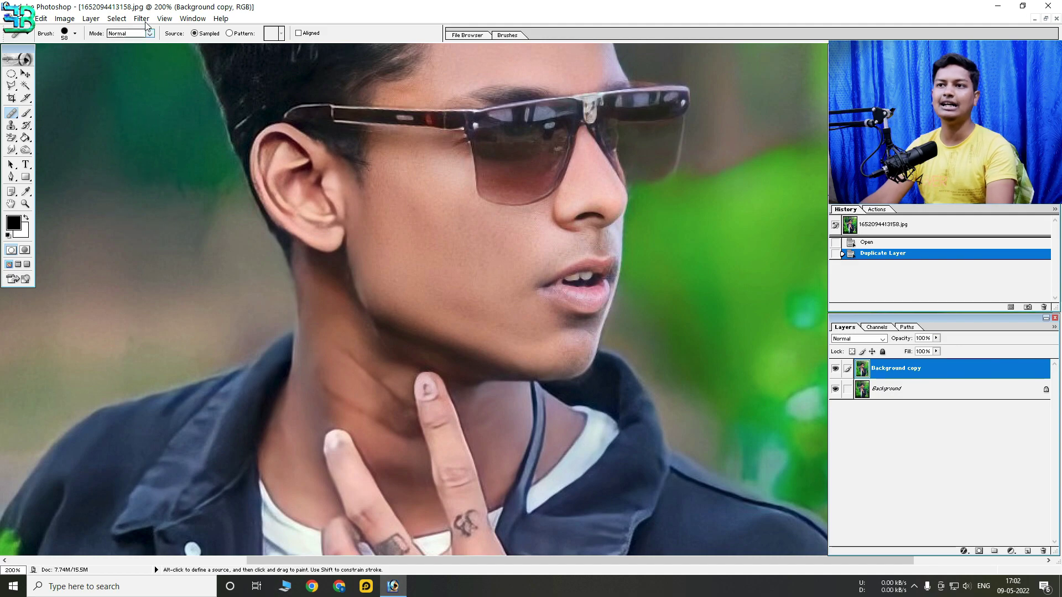
left_click(142, 18)
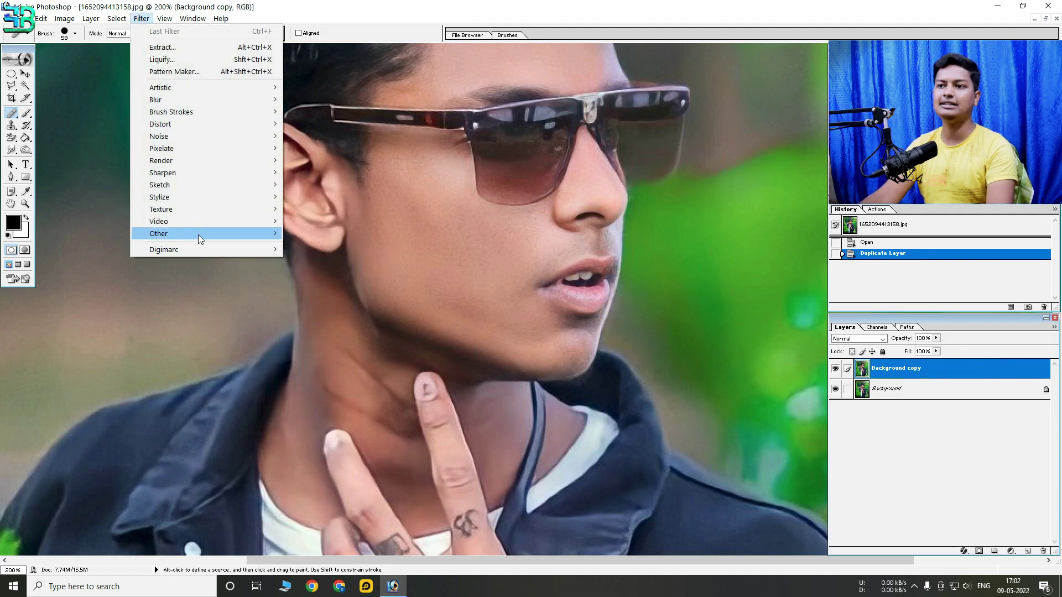
left_click(124, 144)
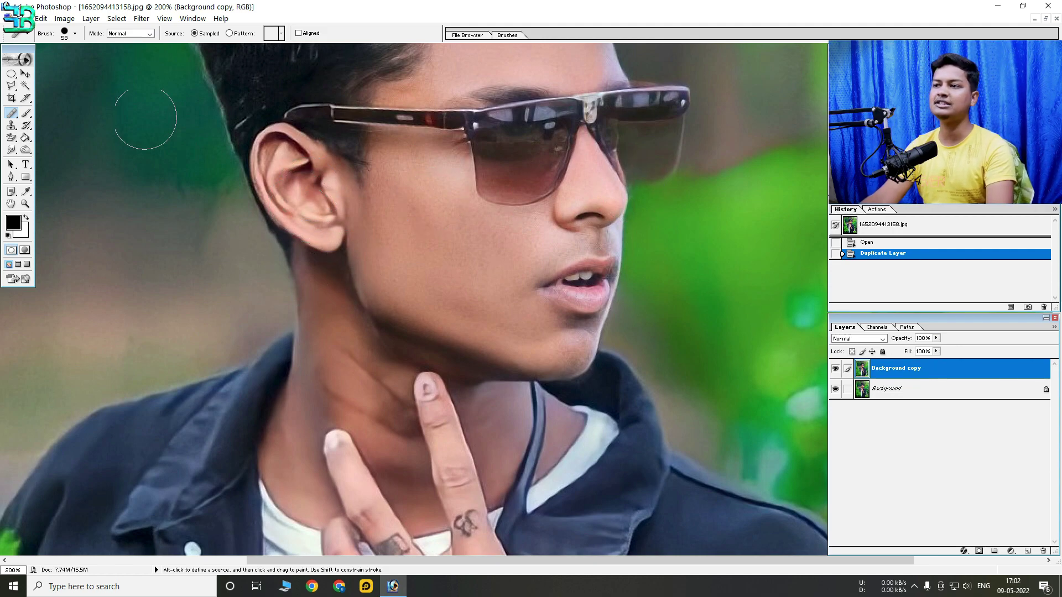
Apply a 3-pixel Gaussian Blur to Background copy and add a layer mask.
left_click(141, 19)
mouse_move(158, 136)
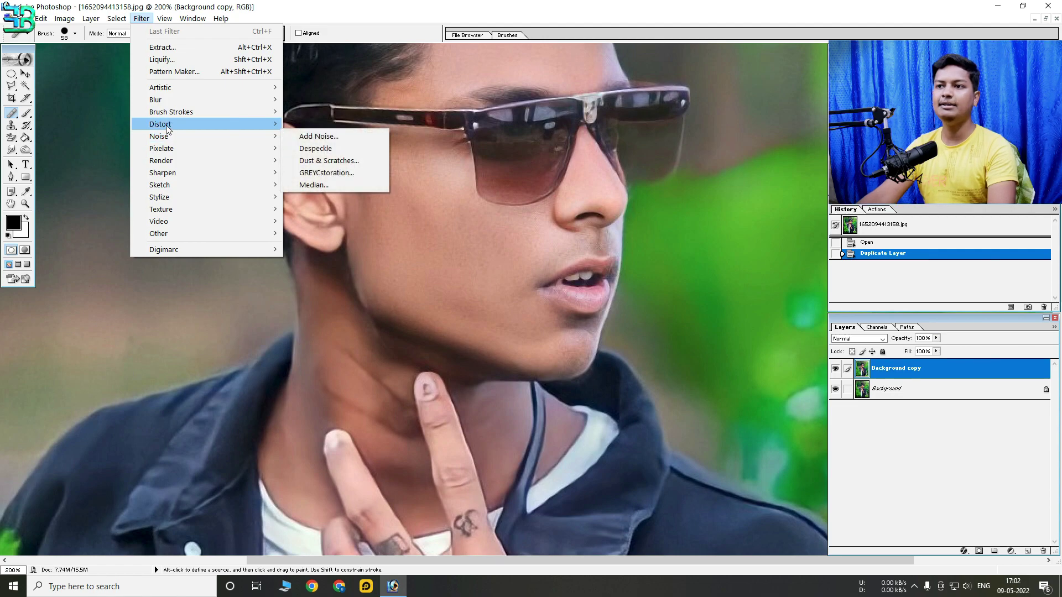
left_click(354, 124)
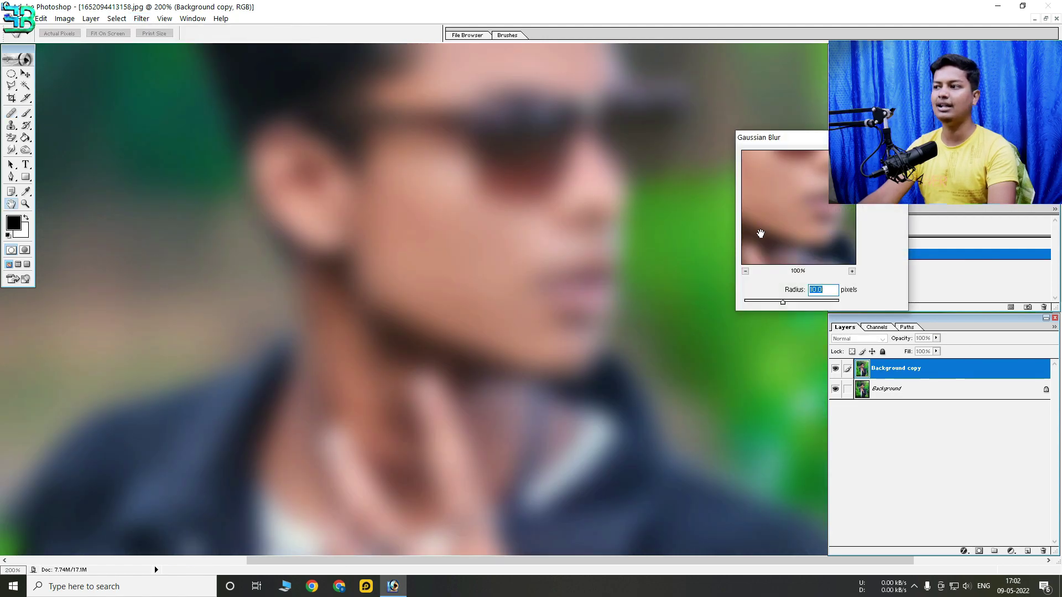
type("3")
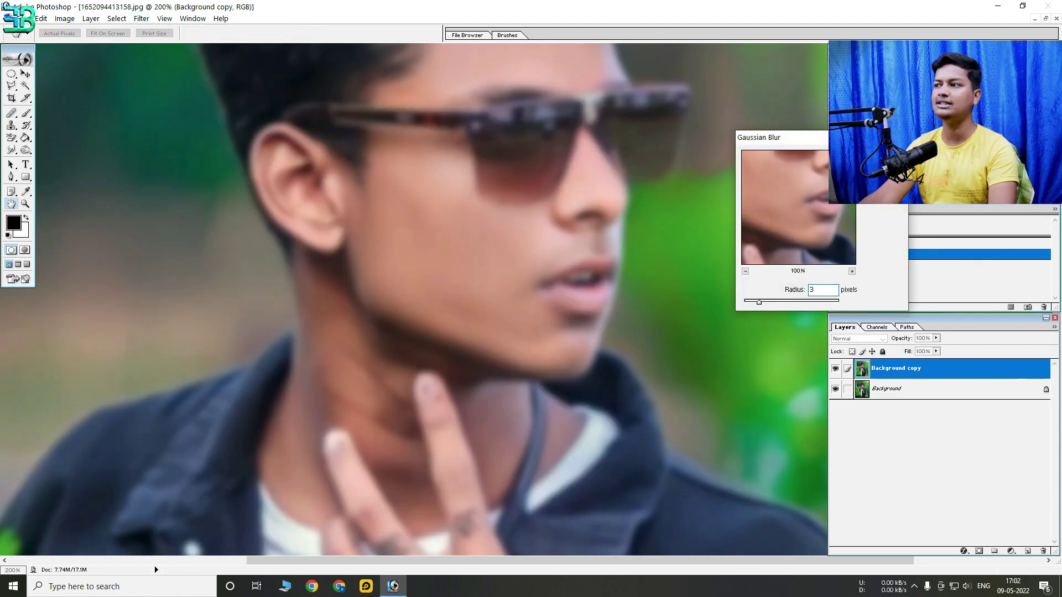
key("Return")
key("j")
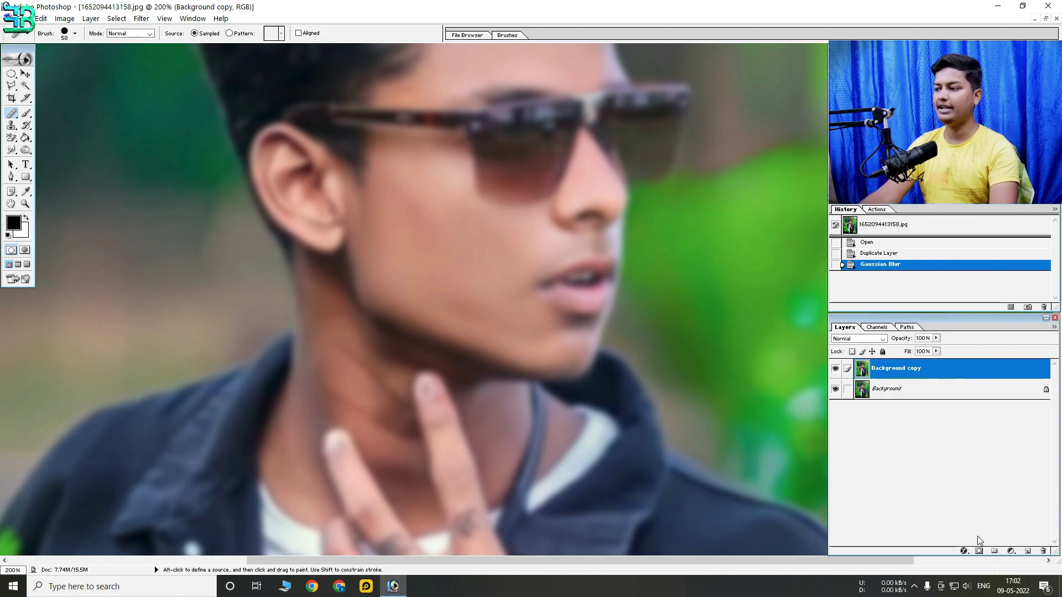
left_click(979, 550)
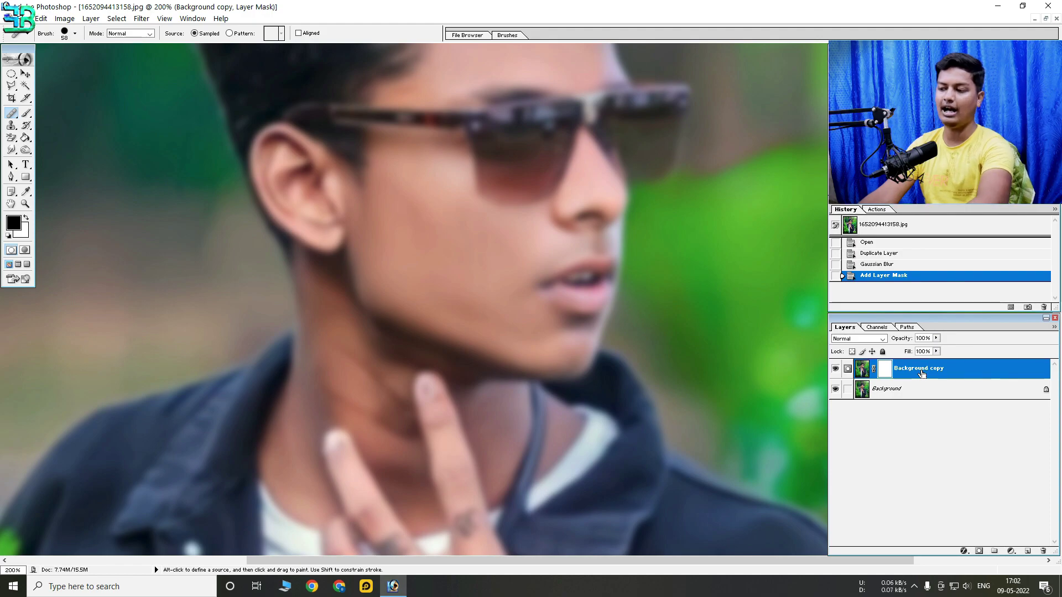
Invert the Background copy mask to black and pick the Brush at 300% zoom.
key("ctrl+i")
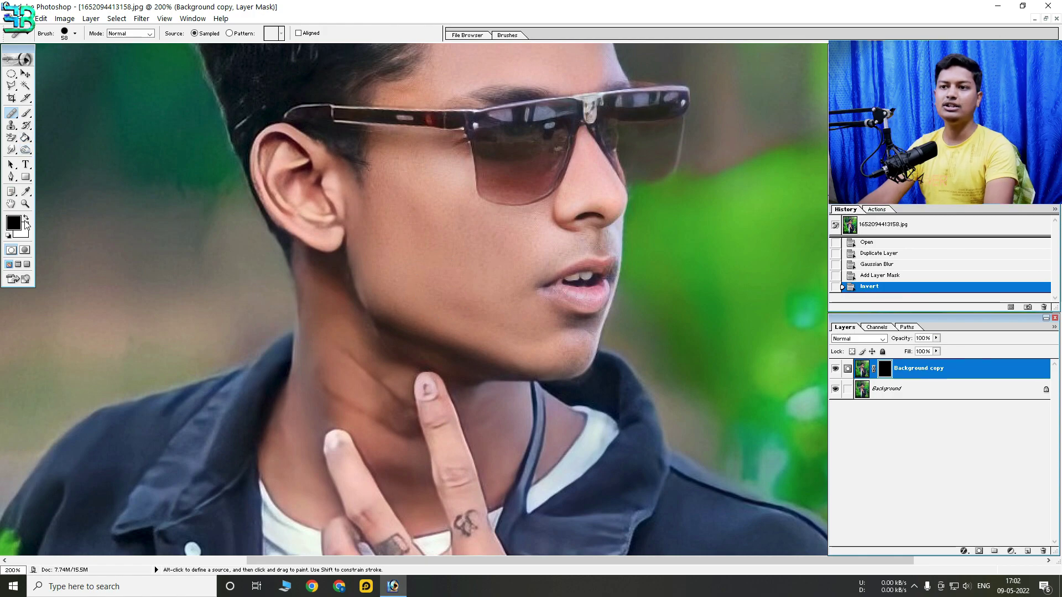
left_click(26, 114)
key("ctrl+plus")
right_click(415, 230)
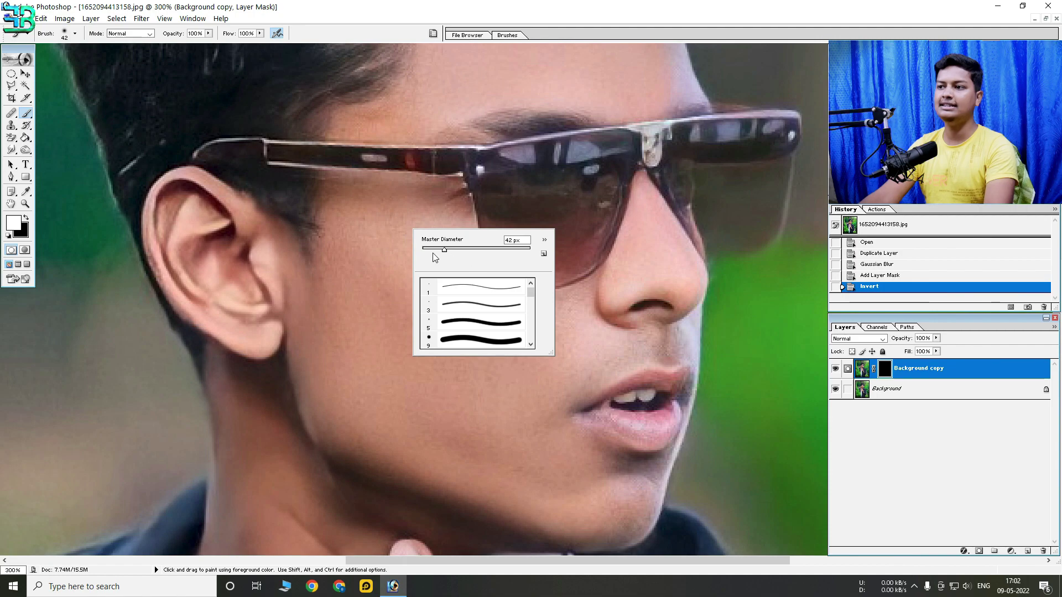
key("Return")
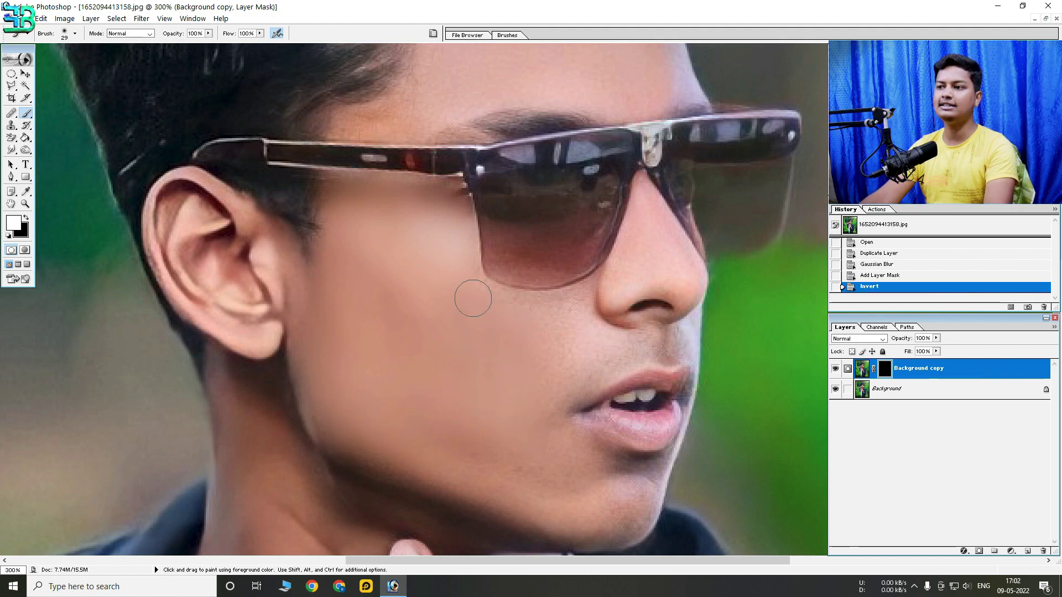
Paint white on the mask over the cheeks, chin, upper lip and nose edges.
left_click(579, 369)
left_click_drag(553, 381, 437, 221)
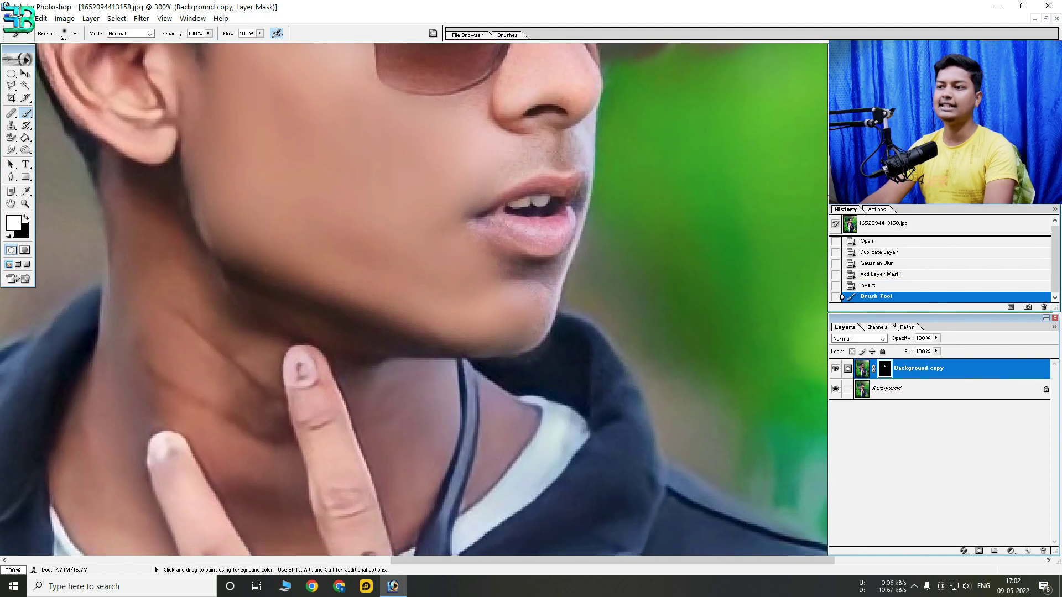
left_click(260, 255)
left_click_drag(361, 273, 253, 315)
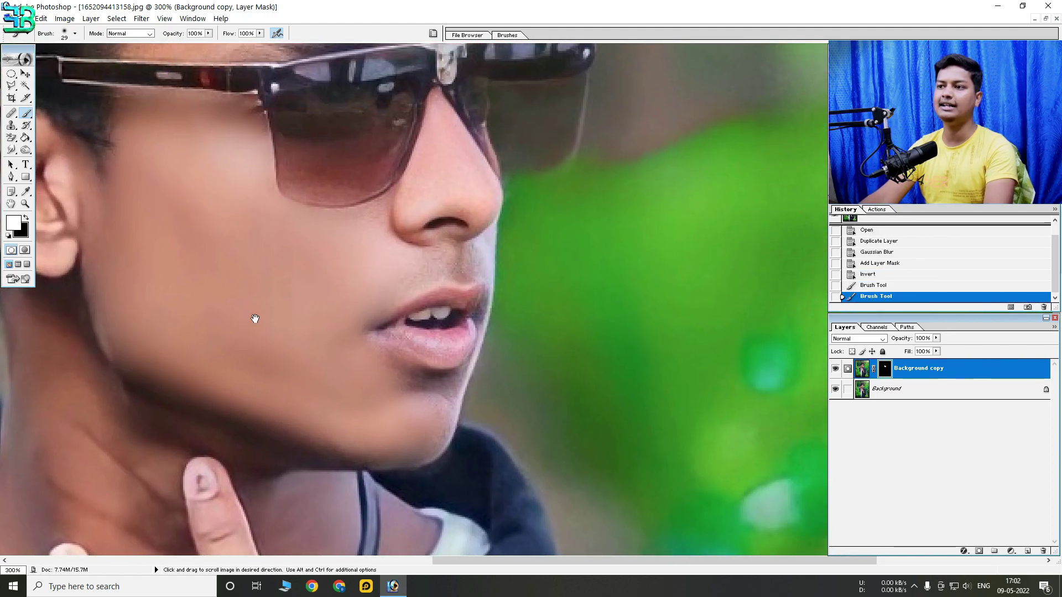
left_click_drag(410, 273, 445, 266)
left_click_drag(439, 146, 469, 183)
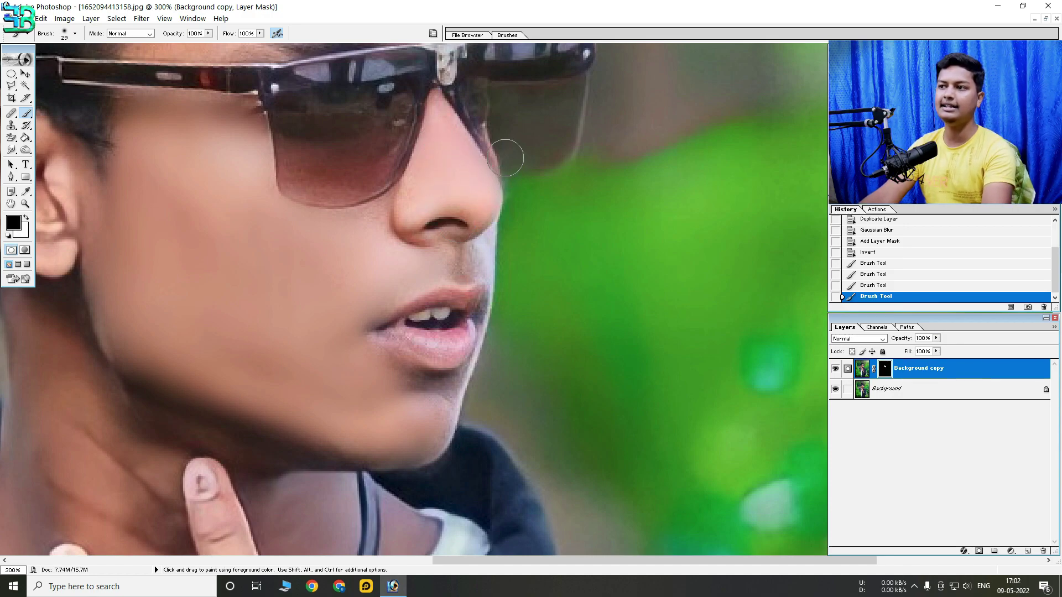
left_click_drag(498, 185, 517, 199)
left_click_drag(362, 225, 325, 243)
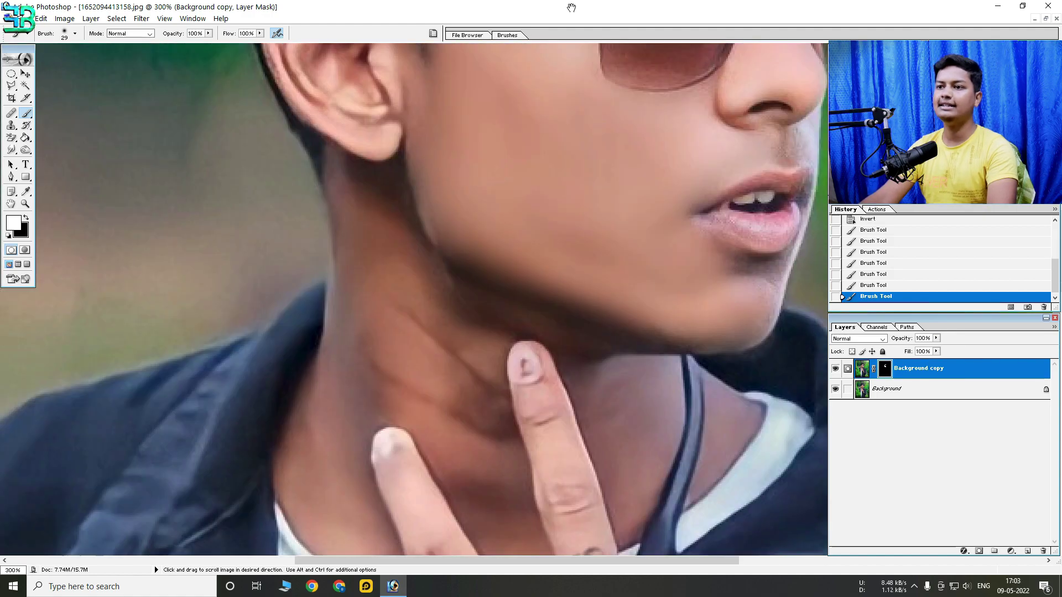
Paint the smoothing onto the neck and under-lip chin, then review the whole photo.
mouse_move(171, 552)
left_mouse_down()
mouse_move(382, 253)
mouse_move(363, 350)
left_mouse_up()
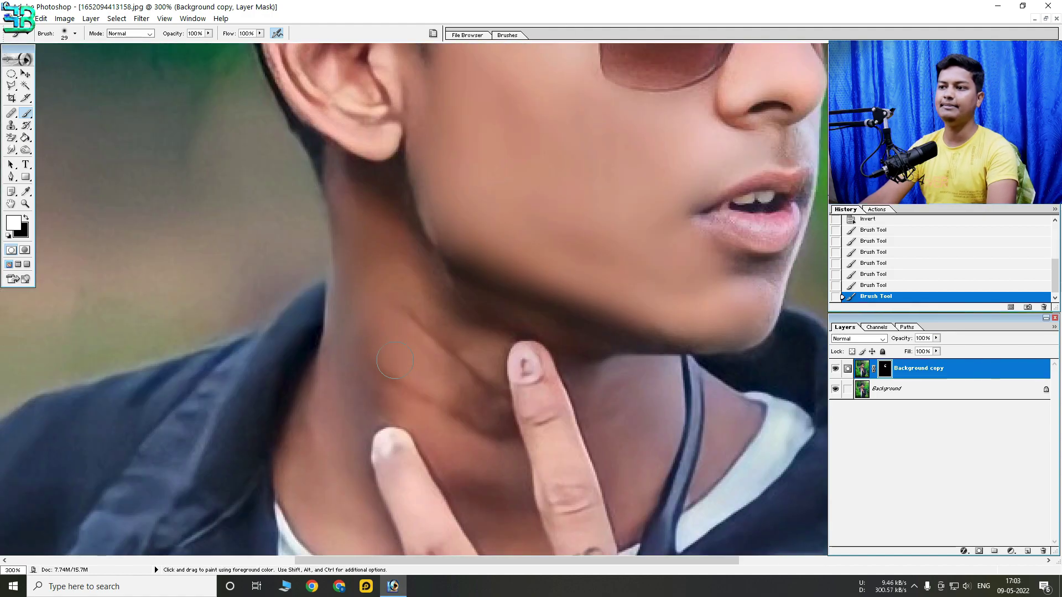
mouse_move(484, 459)
left_mouse_down()
mouse_move(491, 509)
mouse_move(436, 330)
left_mouse_up()
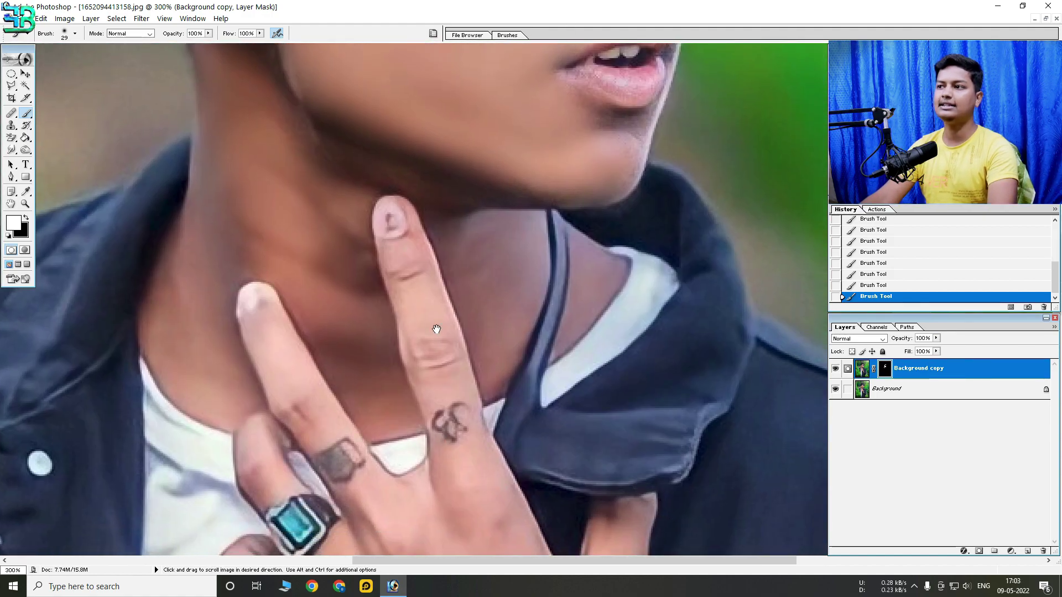
left_click_drag(628, 146, 620, 130)
key("ctrl+minus")
key("ctrl+minus")
key("ctrl+minus")
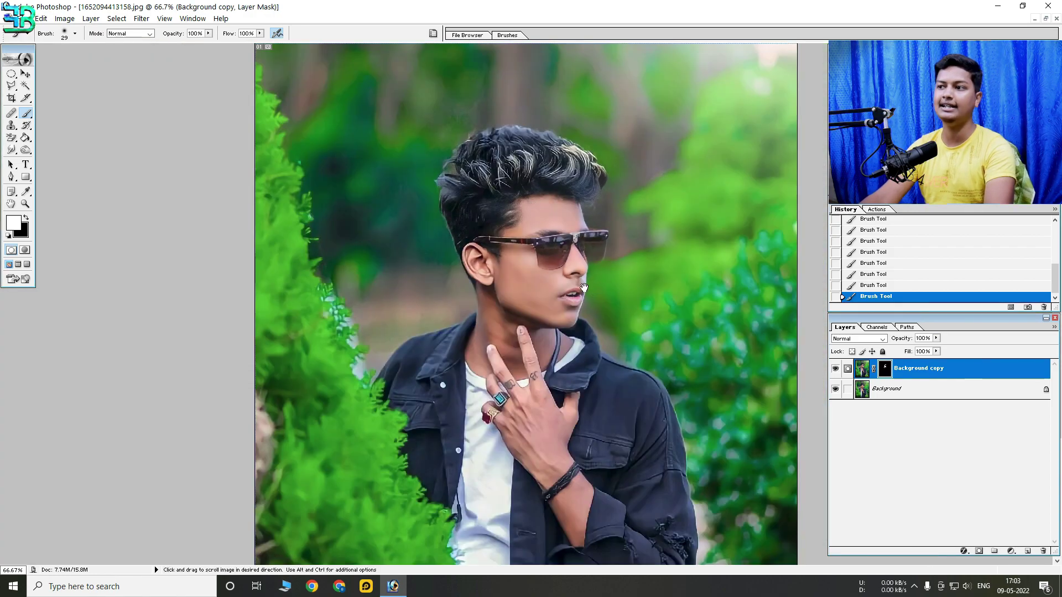
left_click(593, 292, "ctrl")
Make another duplicate of the Background layer, Background copy 2.
left_click(597, 289, "ctrl")
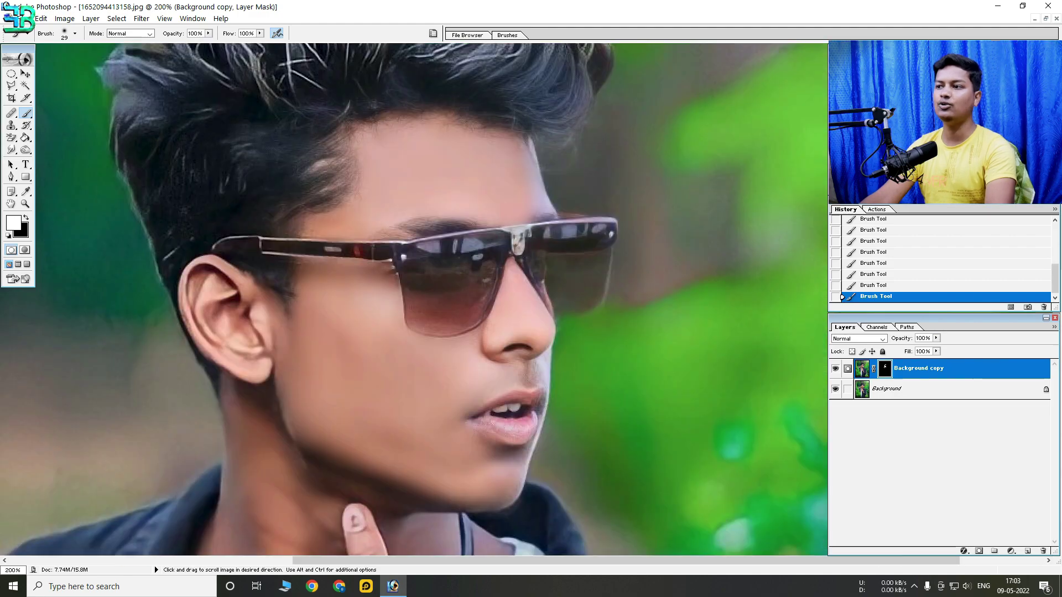
left_click(912, 394)
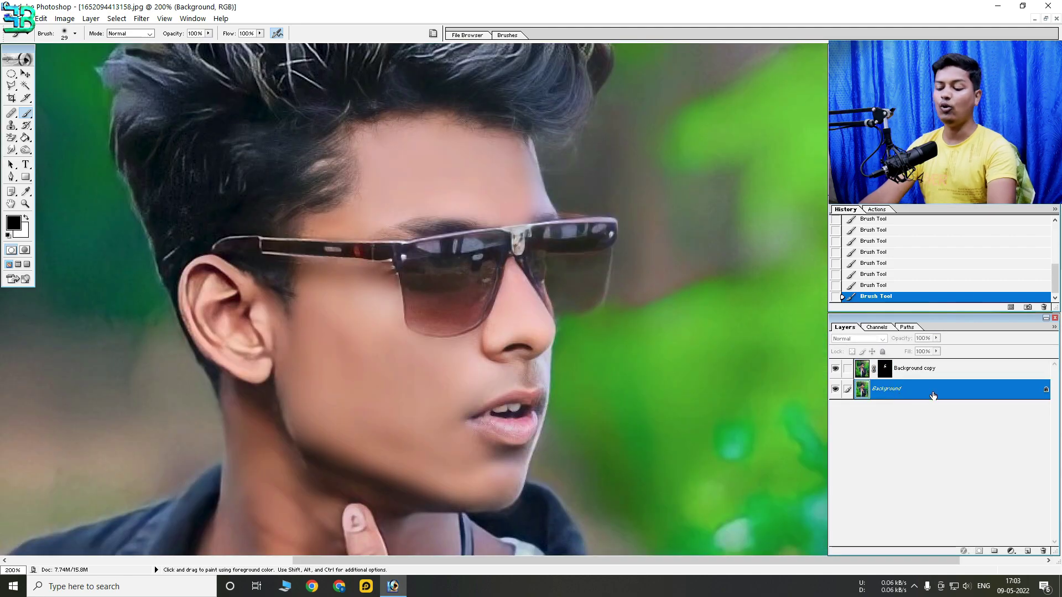
right_click(929, 391)
left_click(948, 427)
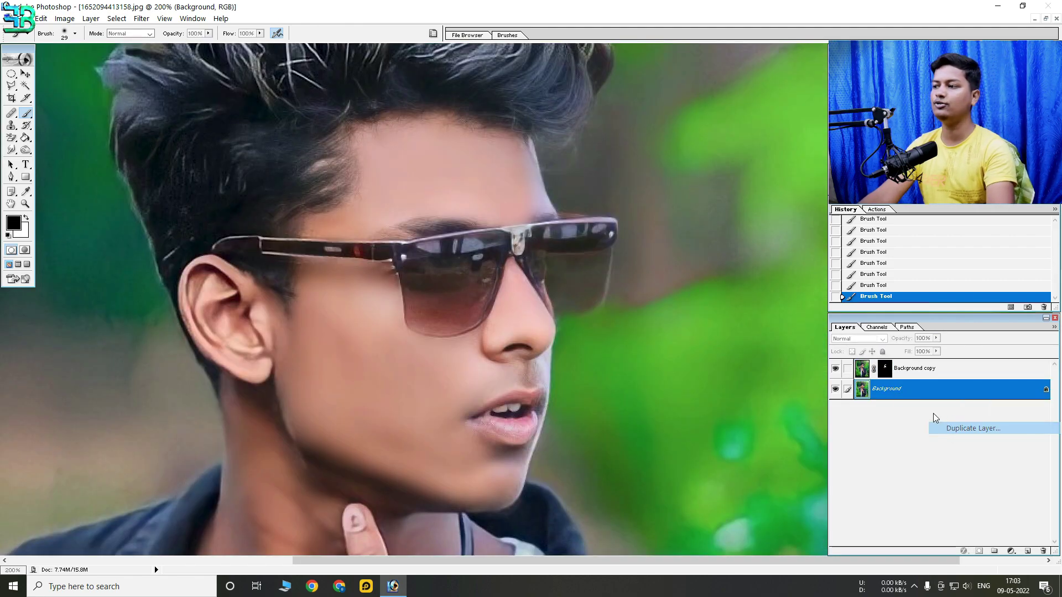
left_click(469, 179)
Merge the masked Background copy down into Background copy 2 and compare before and after.
left_click(947, 371)
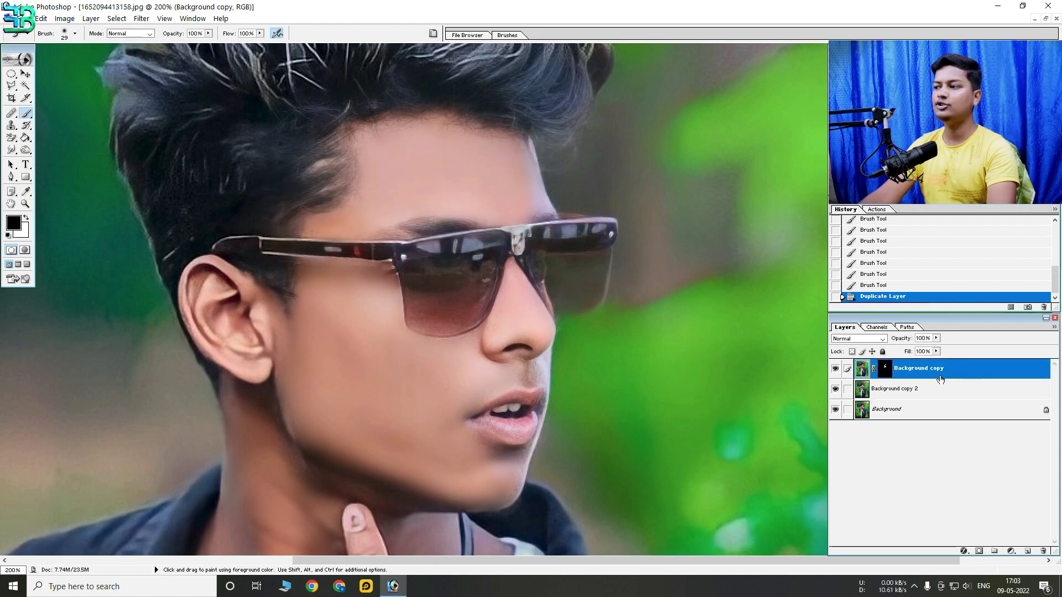
left_click(918, 390)
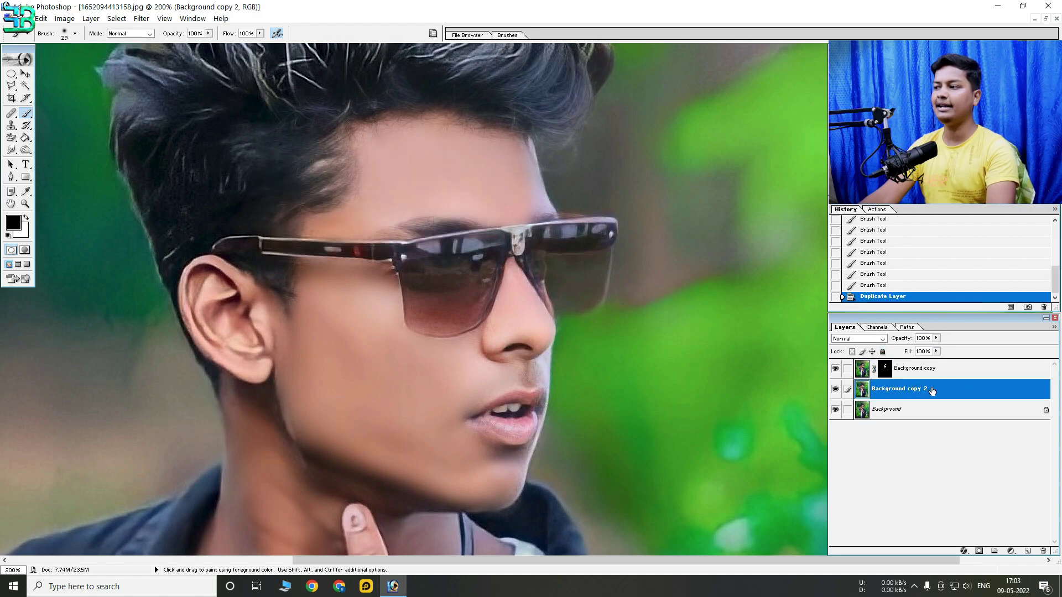
left_click(968, 375)
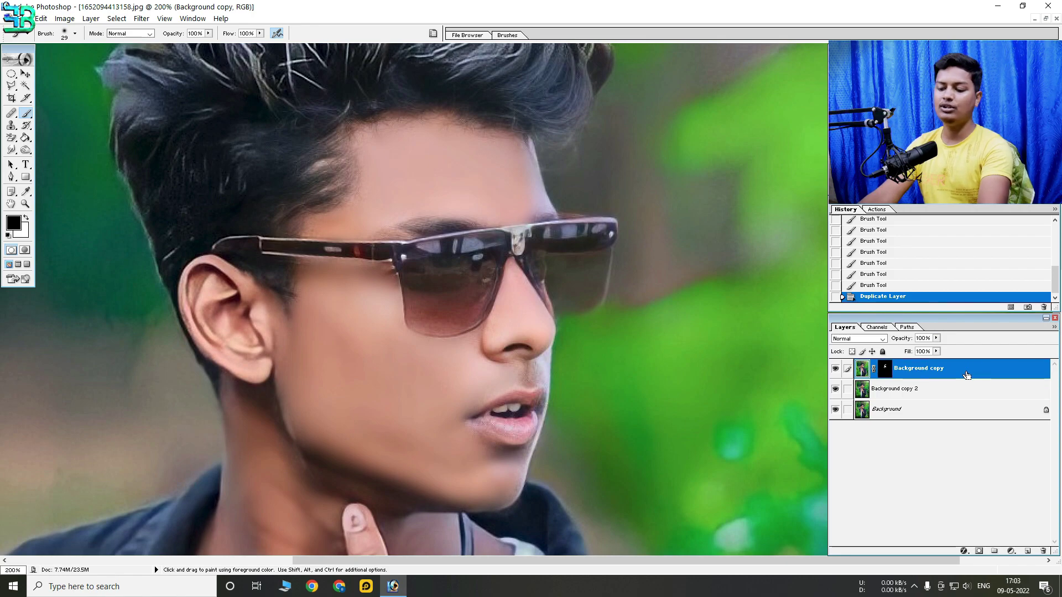
key("ctrl+e")
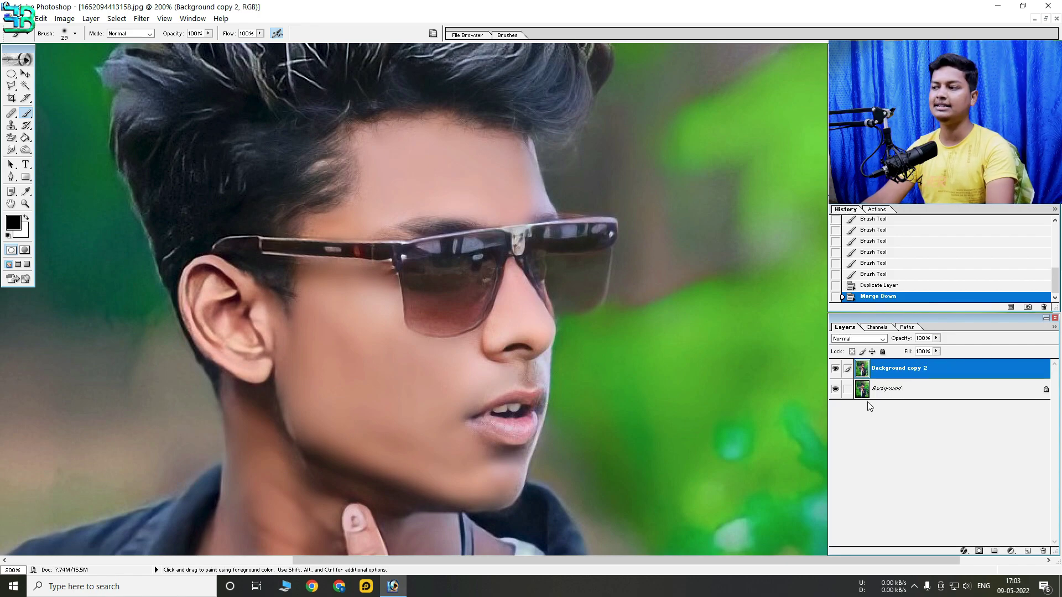
left_click(835, 368)
left_click(835, 368)
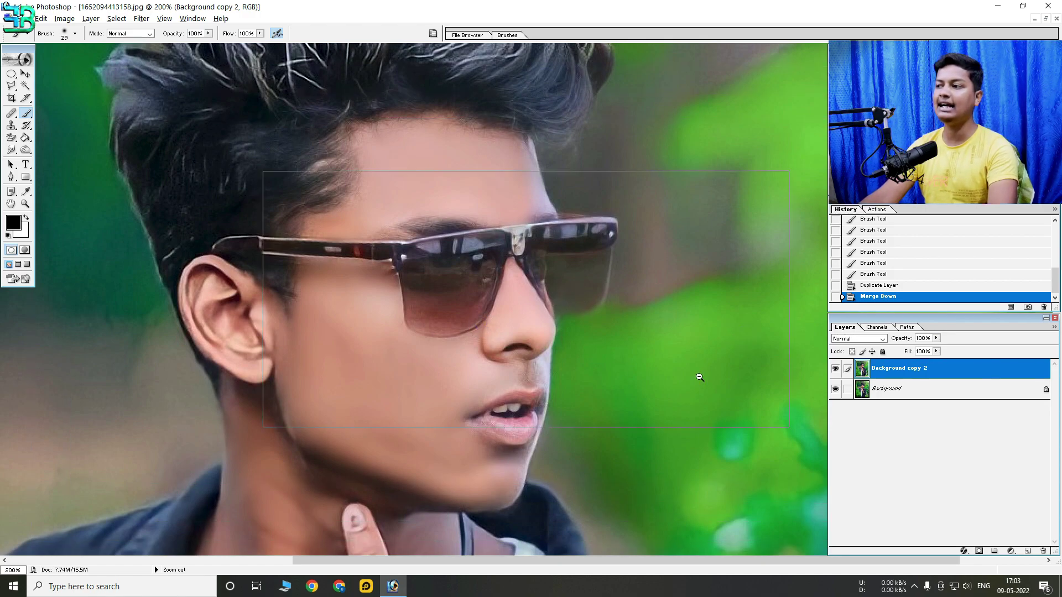
key("ctrl+minus")
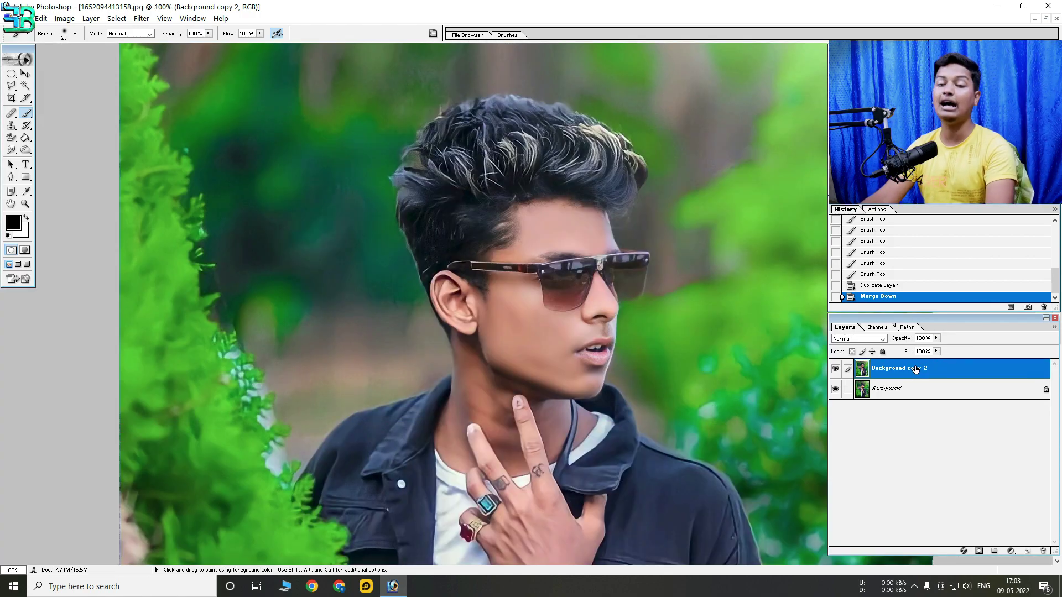
Duplicate the layer and apply the High Pass filter to the copy.
key("ctrl+j")
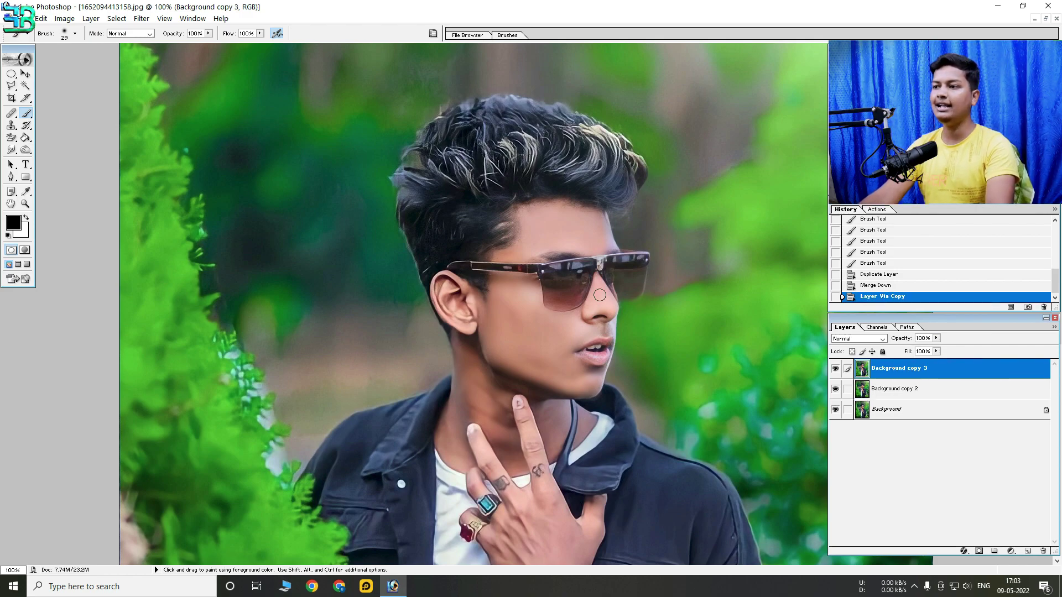
left_click(141, 18)
mouse_move(158, 234)
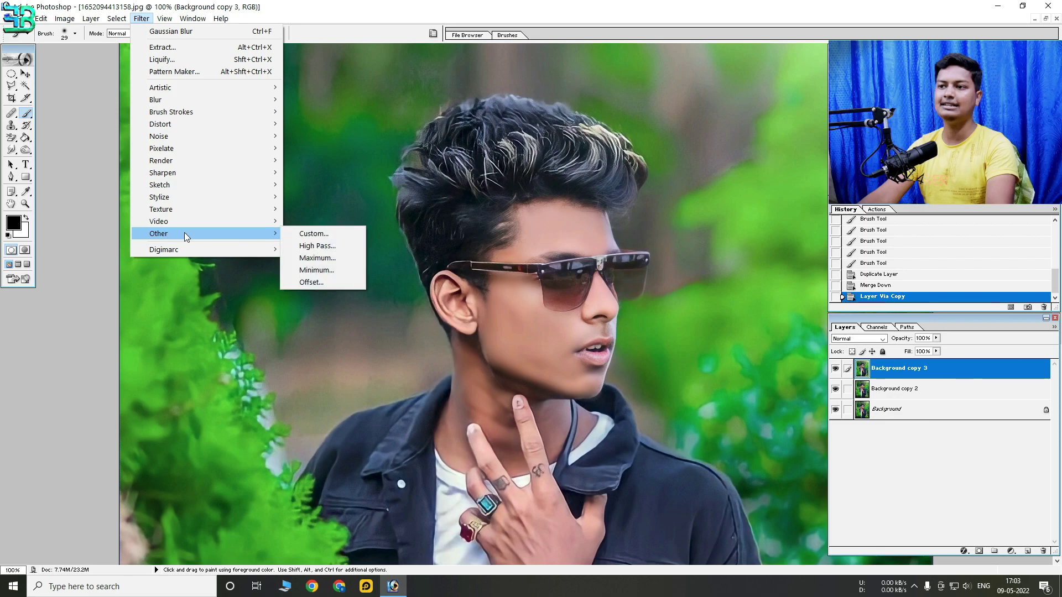
left_click(331, 246)
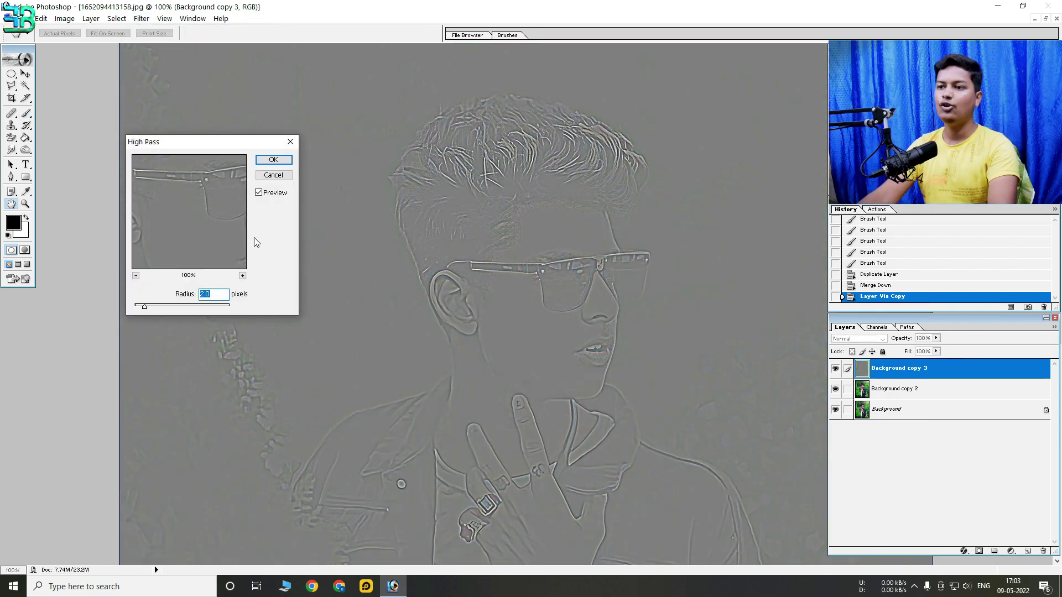
left_click(517, 207, "ctrl")
left_click(537, 237, "ctrl")
left_click_drag(611, 310, 608, 199)
left_click_drag(543, 334, 612, 220)
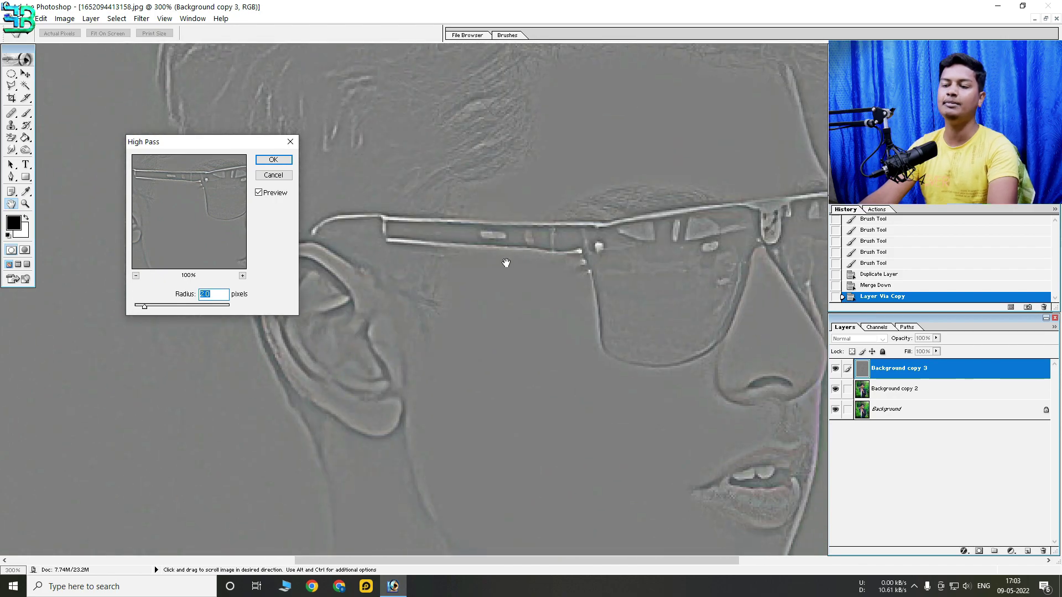
left_click(273, 159)
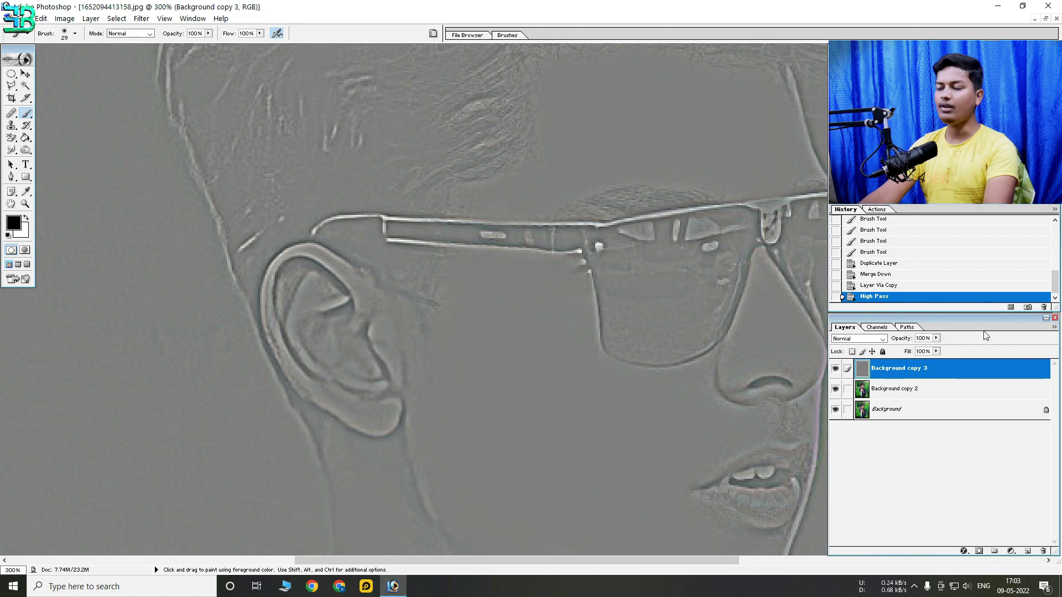
Blend the High Pass copy in Vivid Light and merge it into Background copy 2.
left_click(859, 338)
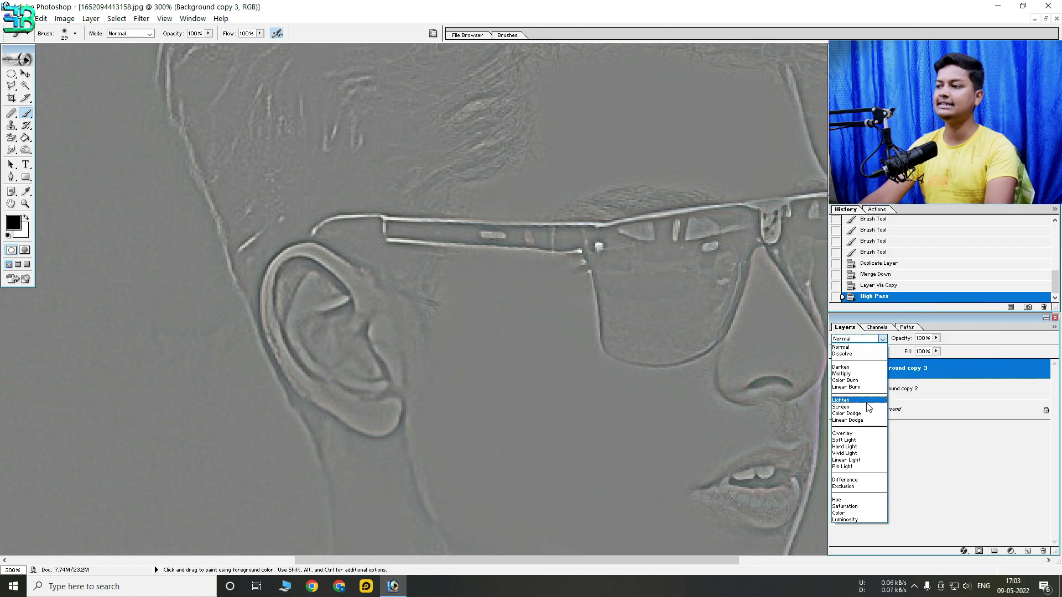
left_click(854, 452)
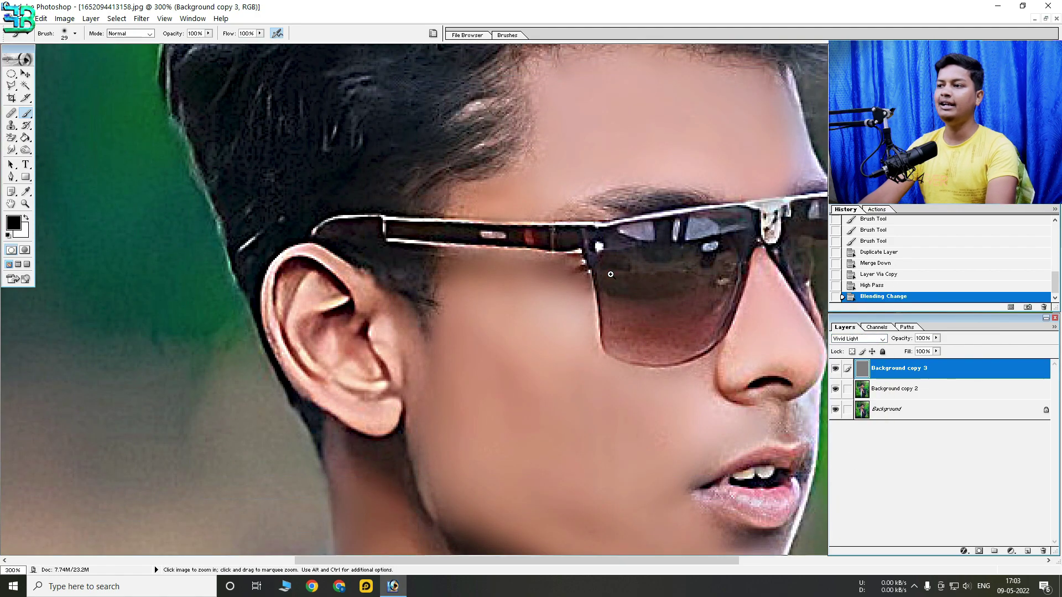
key("ctrl+minus")
key("ctrl+minus")
key("ctrl+minus")
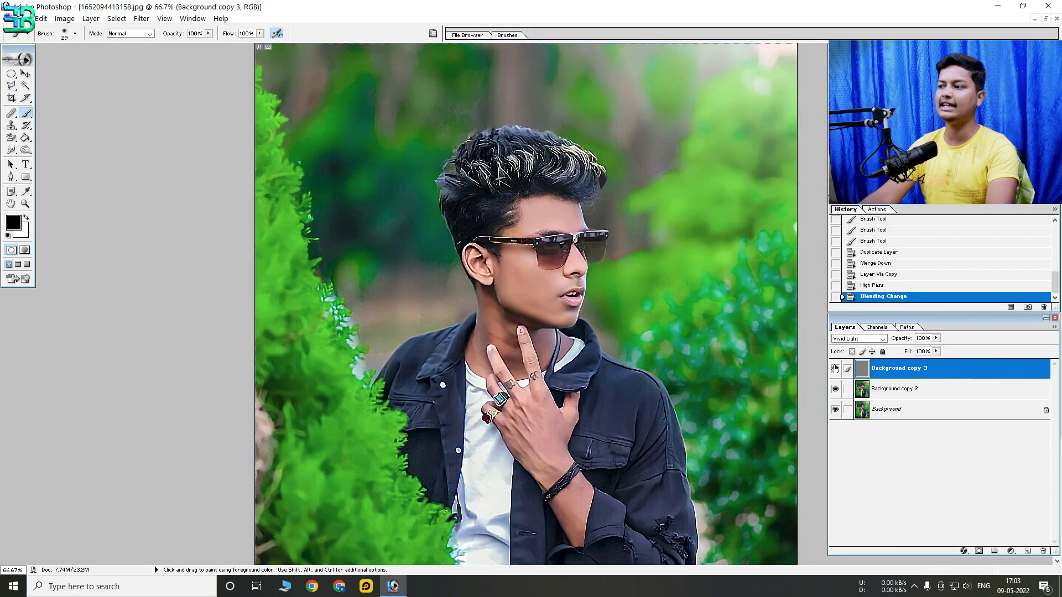
key("ctrl+plus")
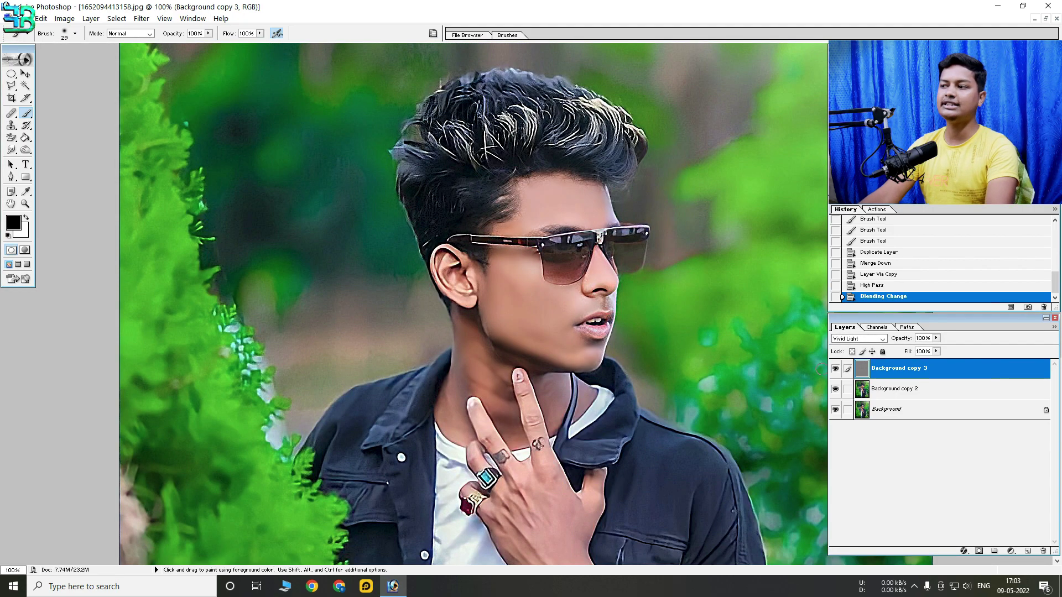
left_click(835, 370)
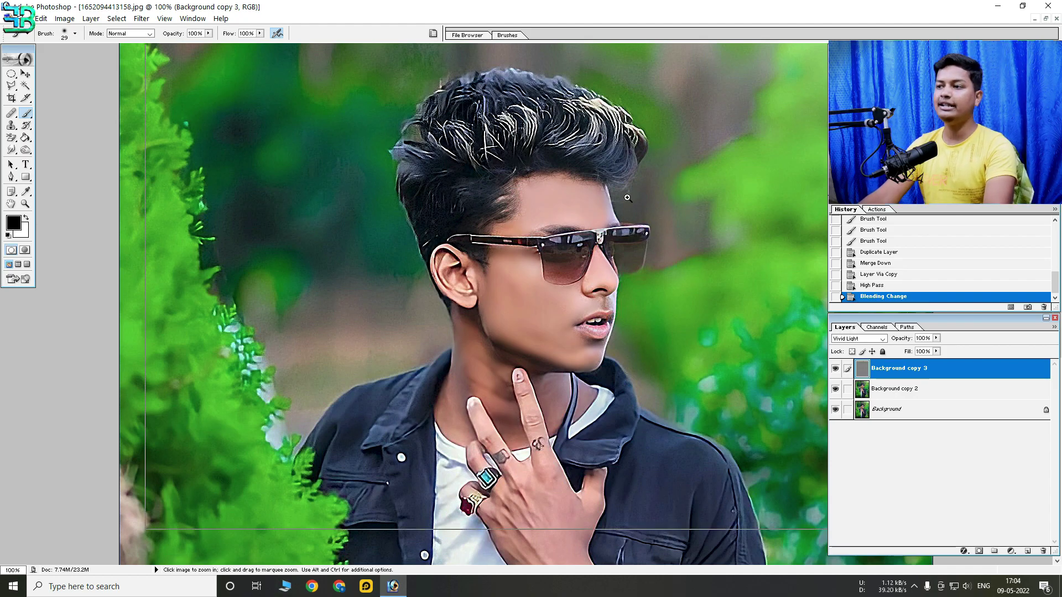
key("ctrl+plus")
key("ctrl+minus")
key("ctrl+minus")
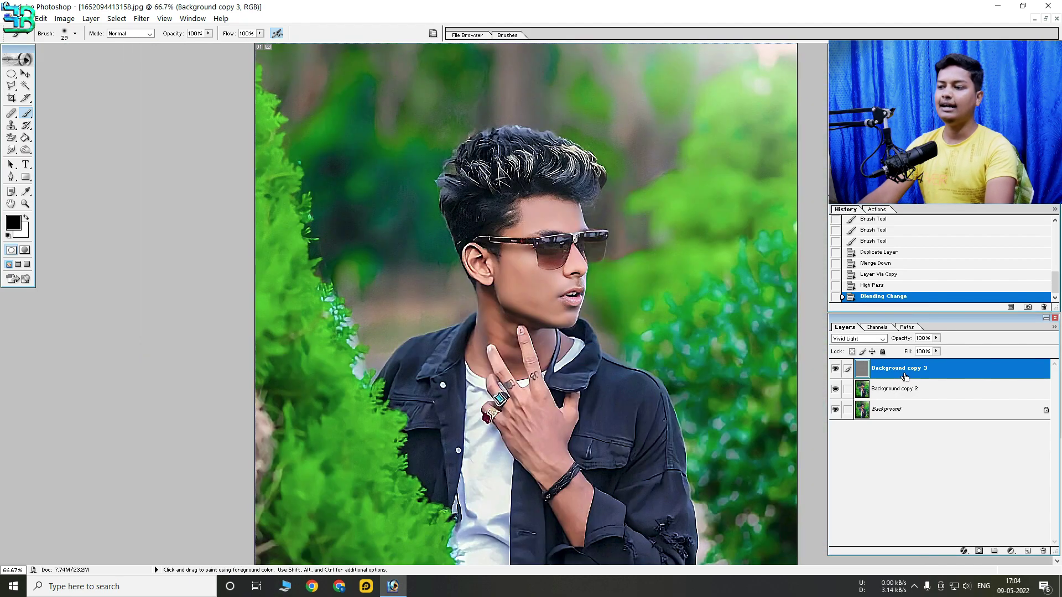
key("ctrl+e")
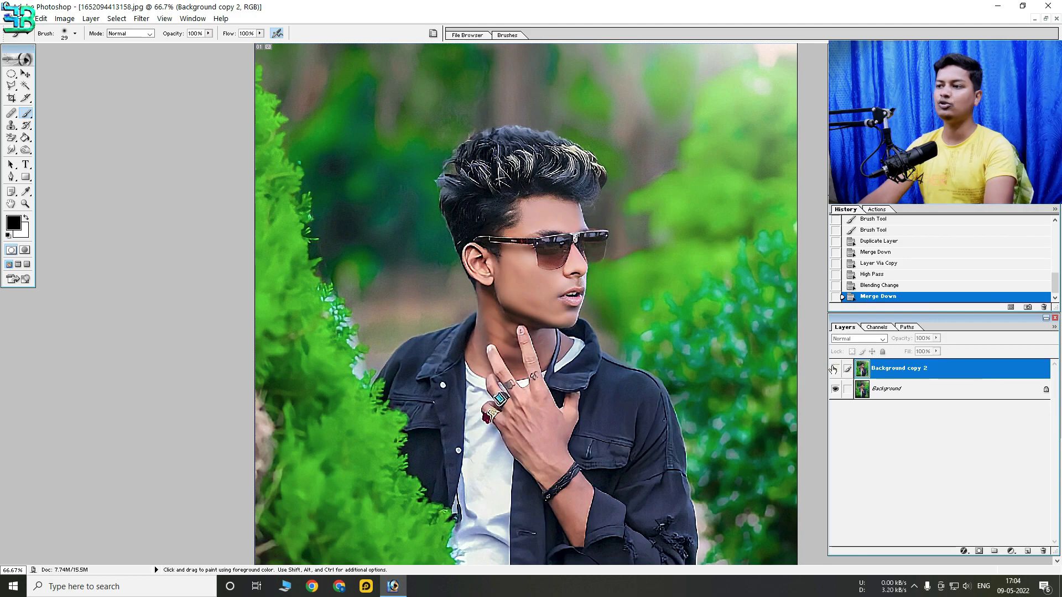
Toggle the merged result and zoom around the hair and face to inspect the sharpening.
left_click(835, 367)
left_click(835, 368)
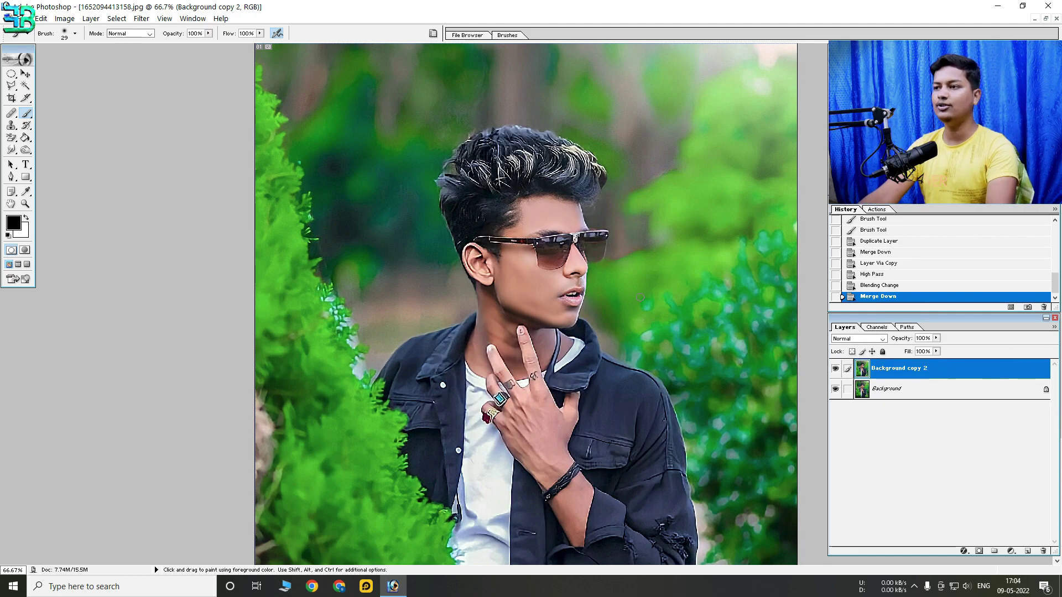
key("z")
left_click(542, 286)
left_click(585, 417)
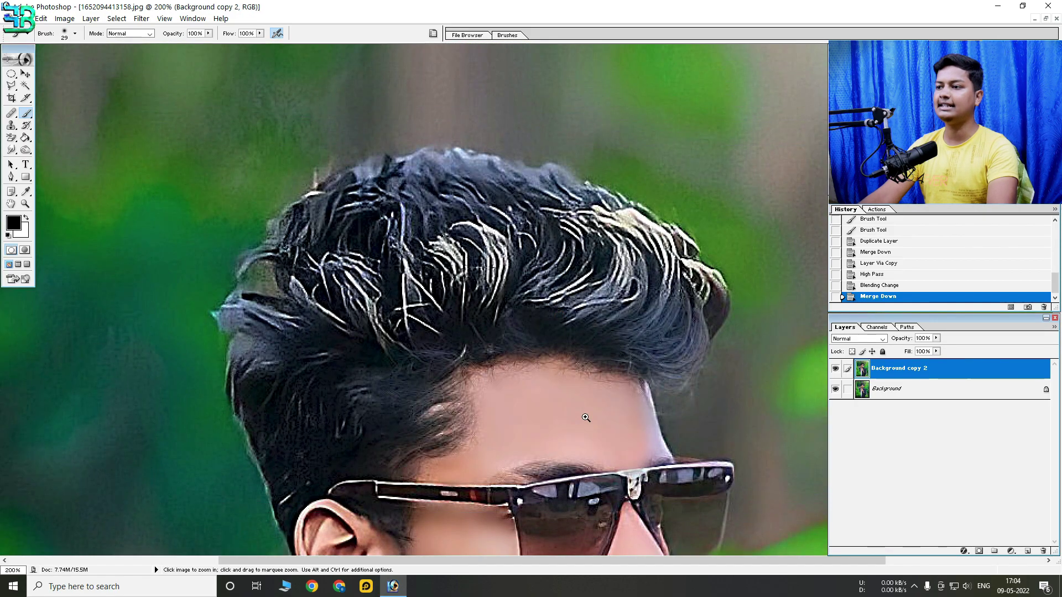
left_click(519, 249, "alt")
left_click(421, 292, "alt")
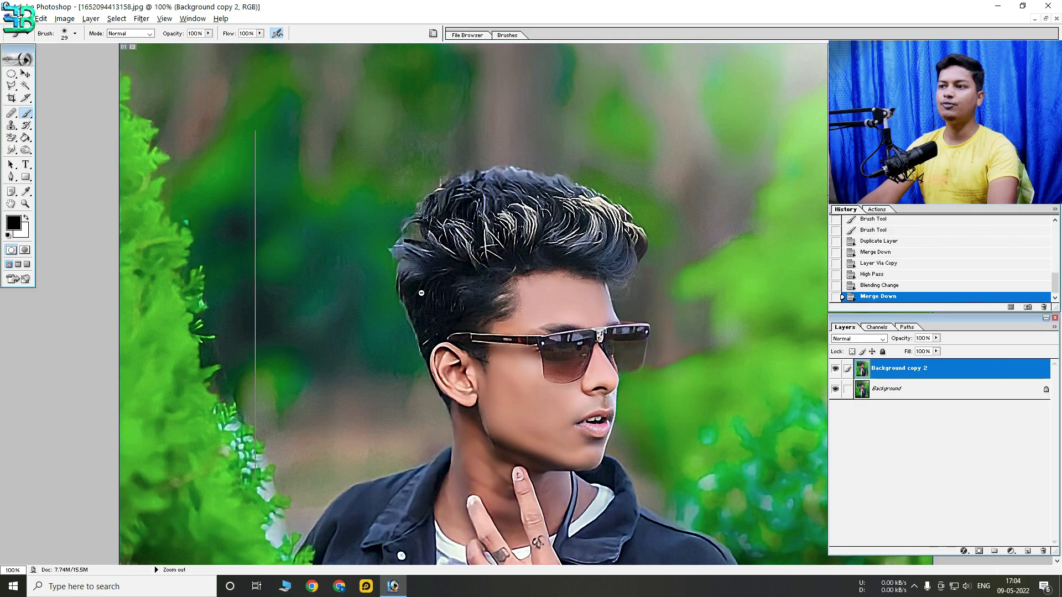
left_click(528, 343, "ctrl")
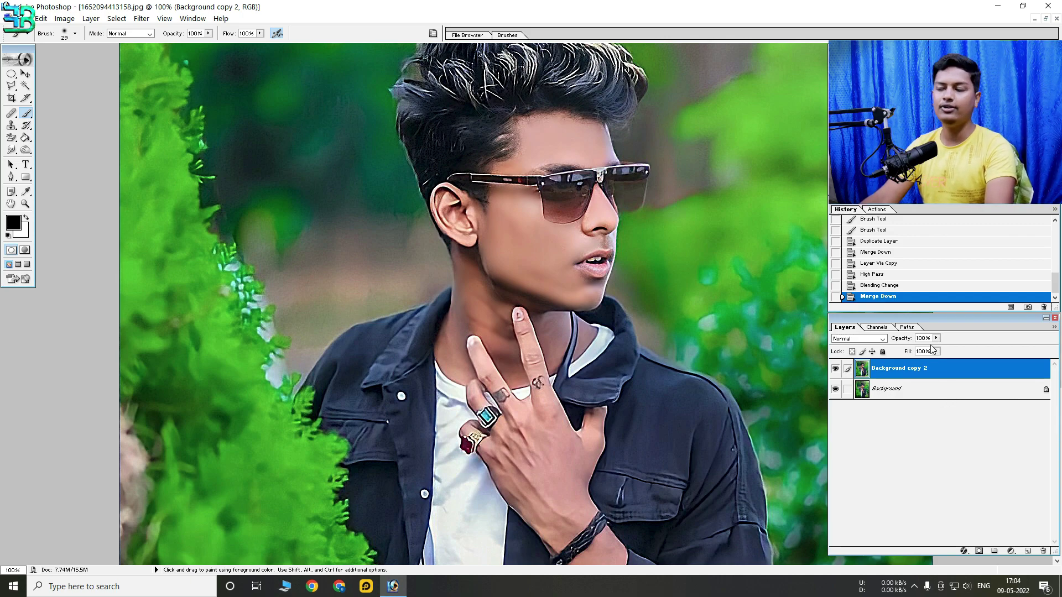
scroll(926, 387, "up", 3)
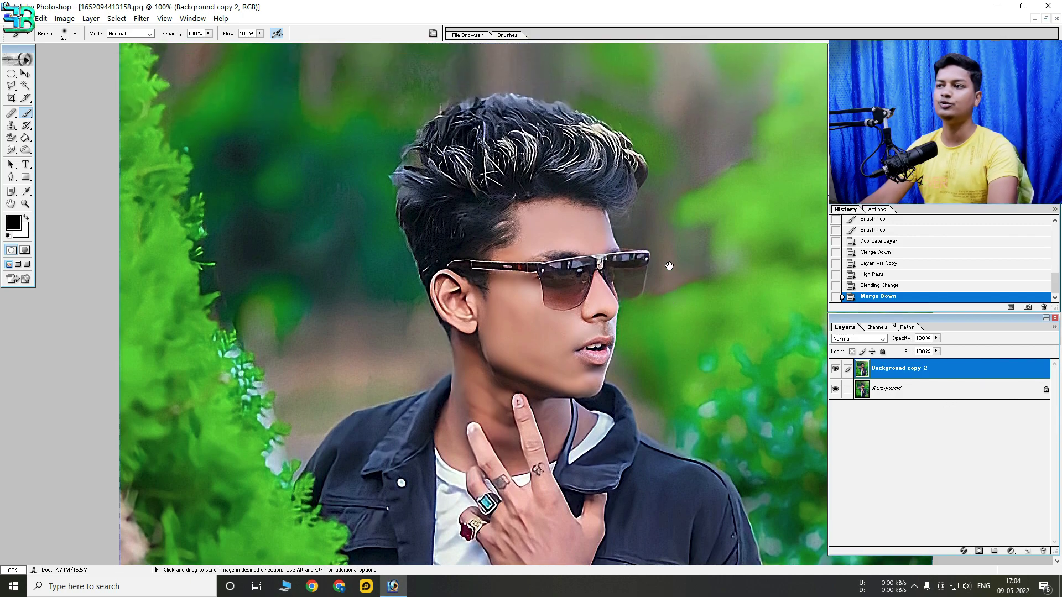
left_click_drag(925, 387, 927, 385)
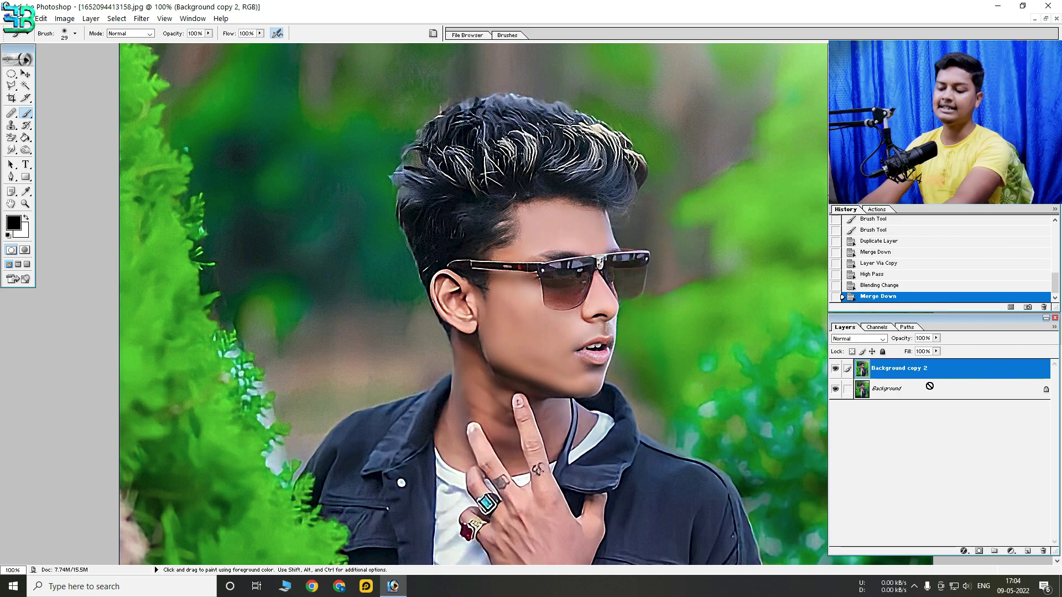
Duplicate the sharpened layer and rename the copy GraystoraTION.
key("ctrl+j")
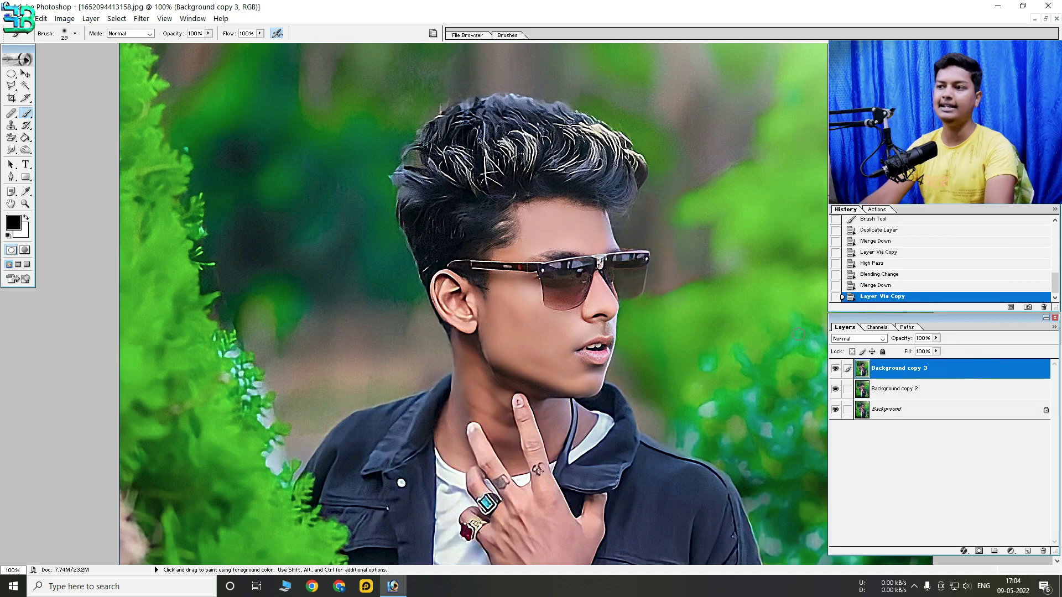
double_click(903, 371)
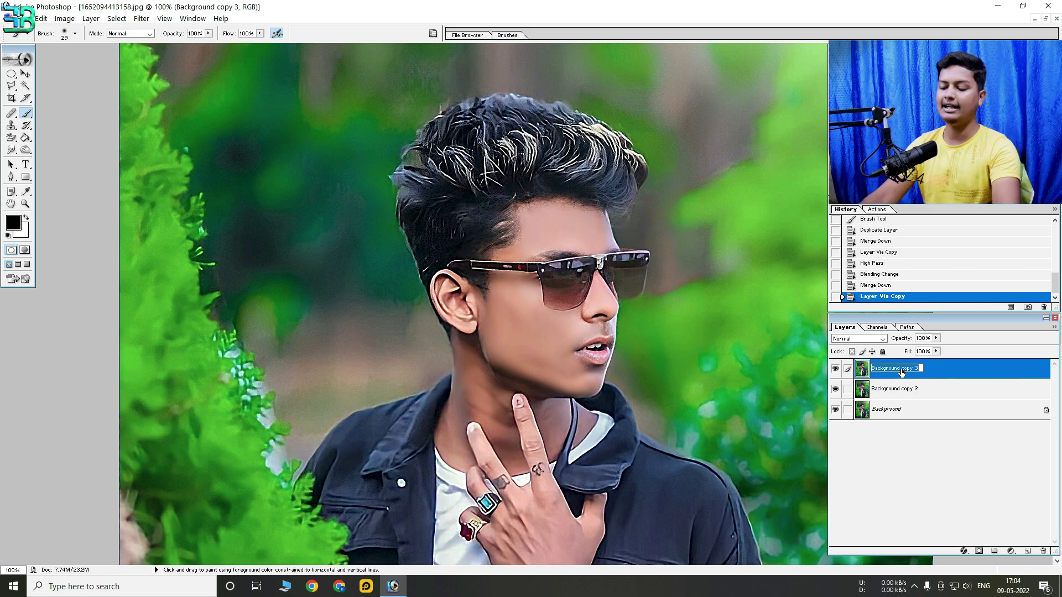
type("Gra")
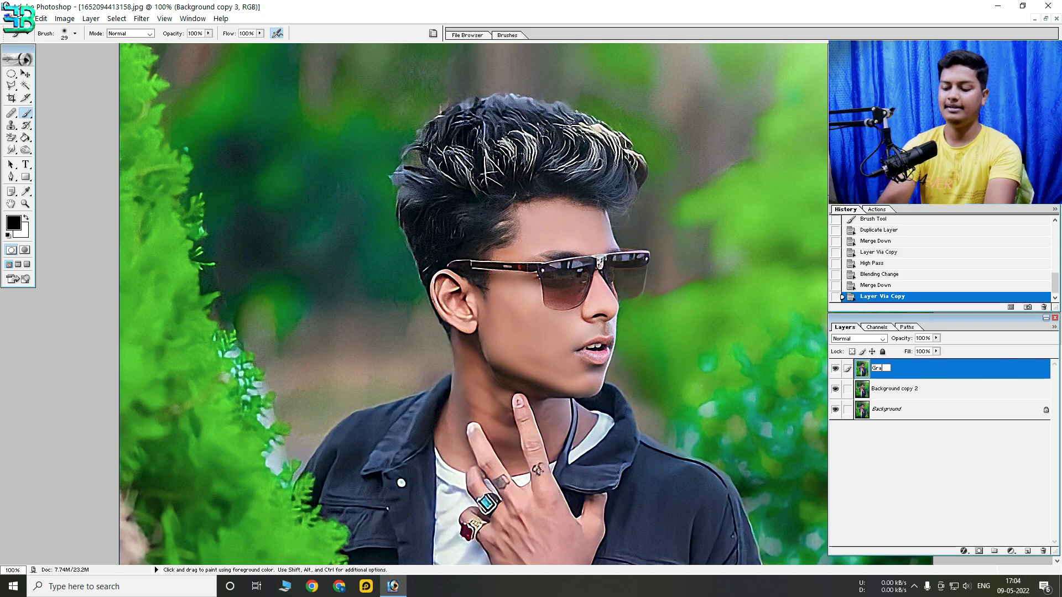
type("oraTOIN")
key("Return")
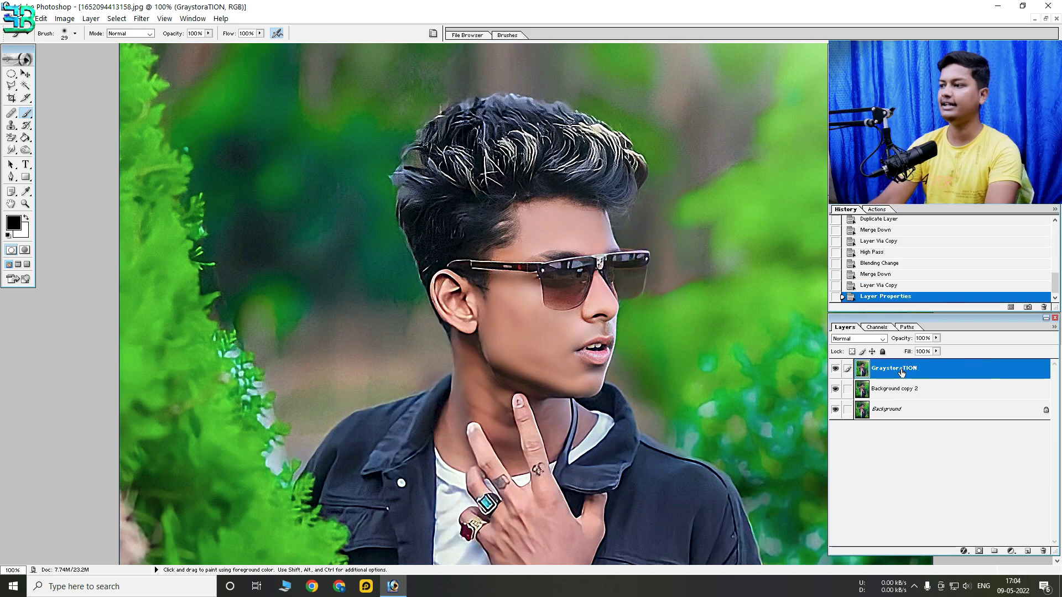
left_click(142, 18)
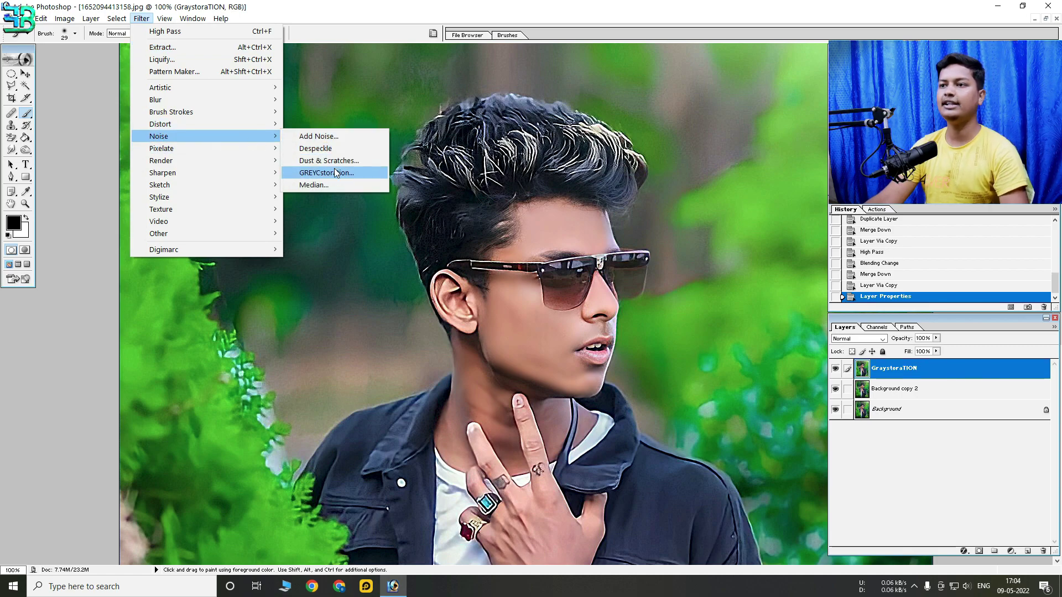
Run GREYCstoration on the GraystoraTION layer with Geometry regularity set to 5.
left_click(332, 173)
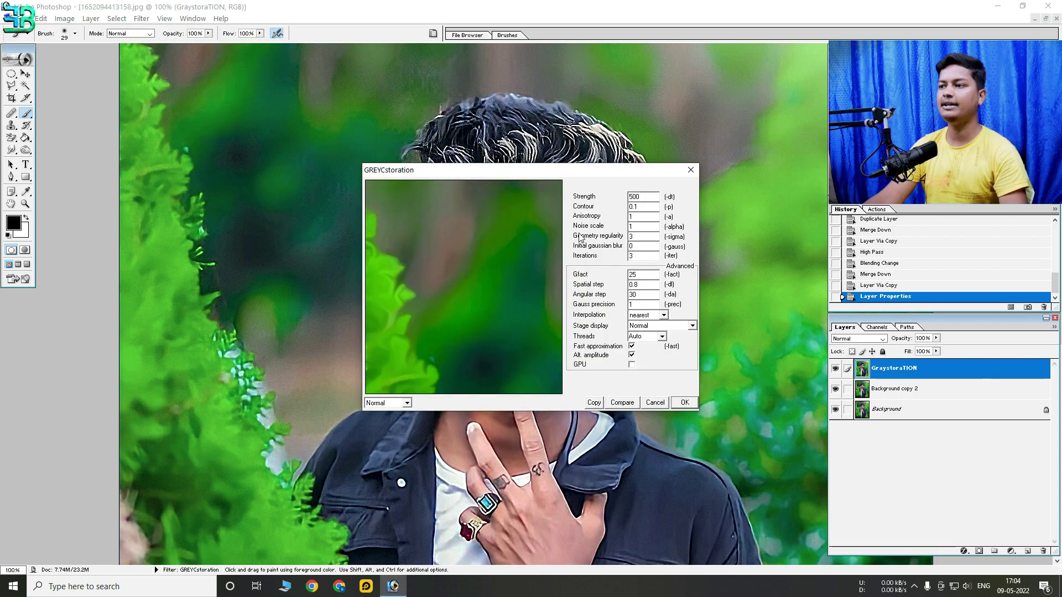
left_click_drag(540, 304, 373, 209)
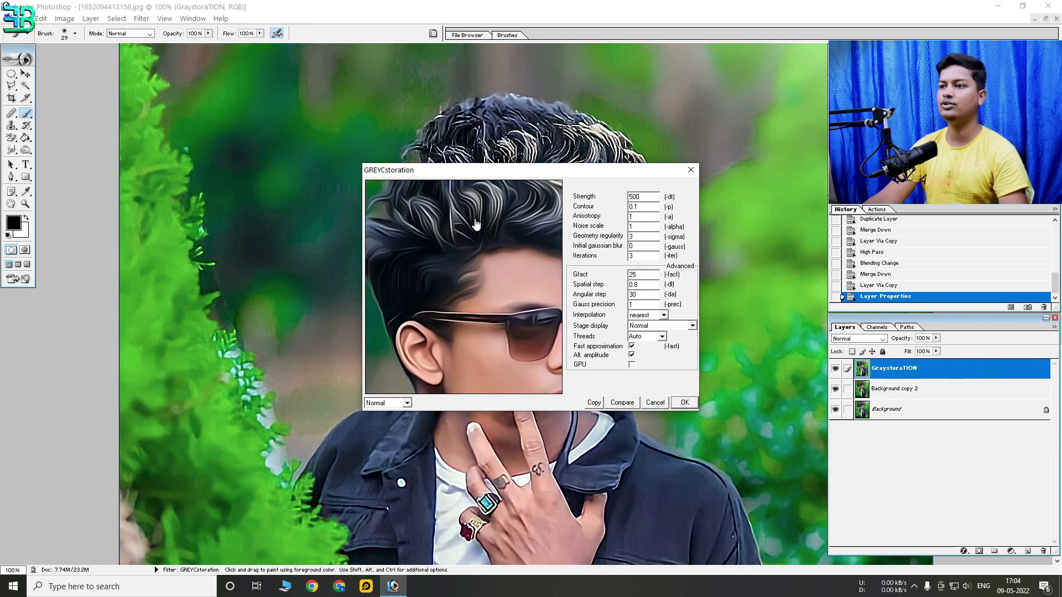
scroll(474, 218, "up", 1)
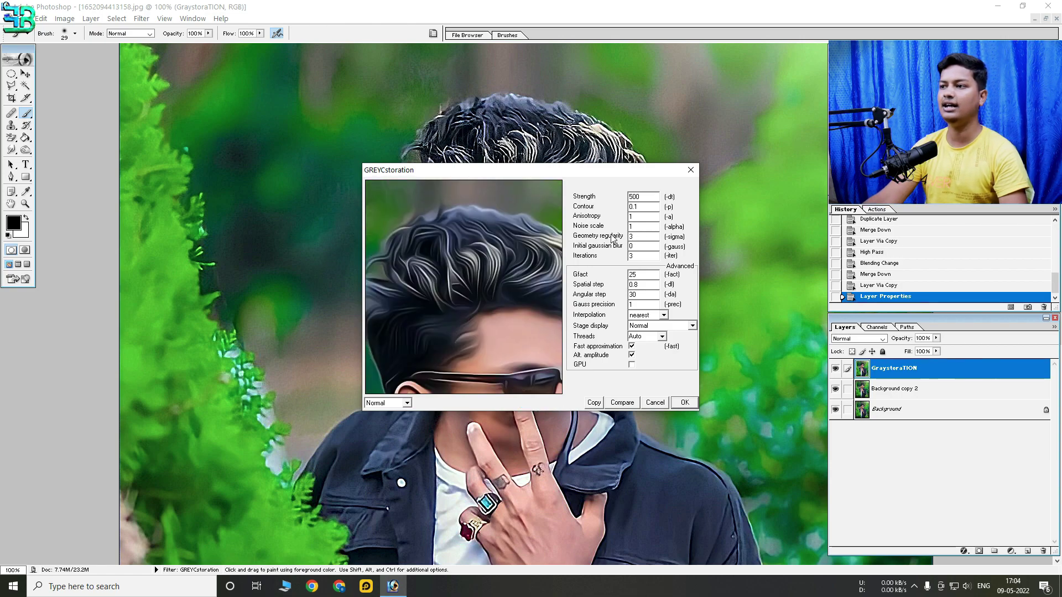
left_click_drag(639, 236, 625, 238)
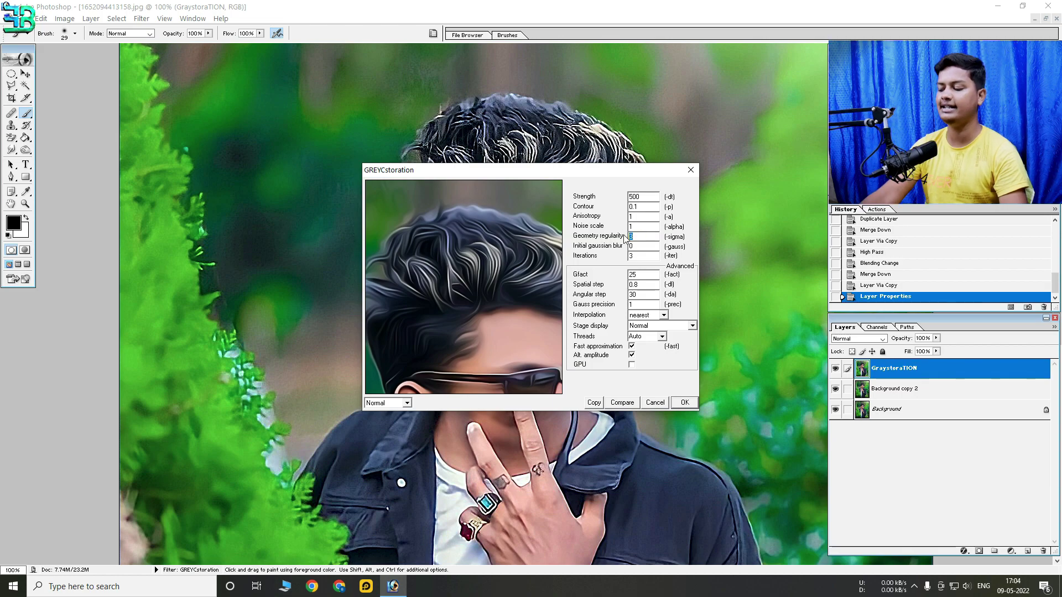
type("10")
left_click_drag(512, 276, 529, 234)
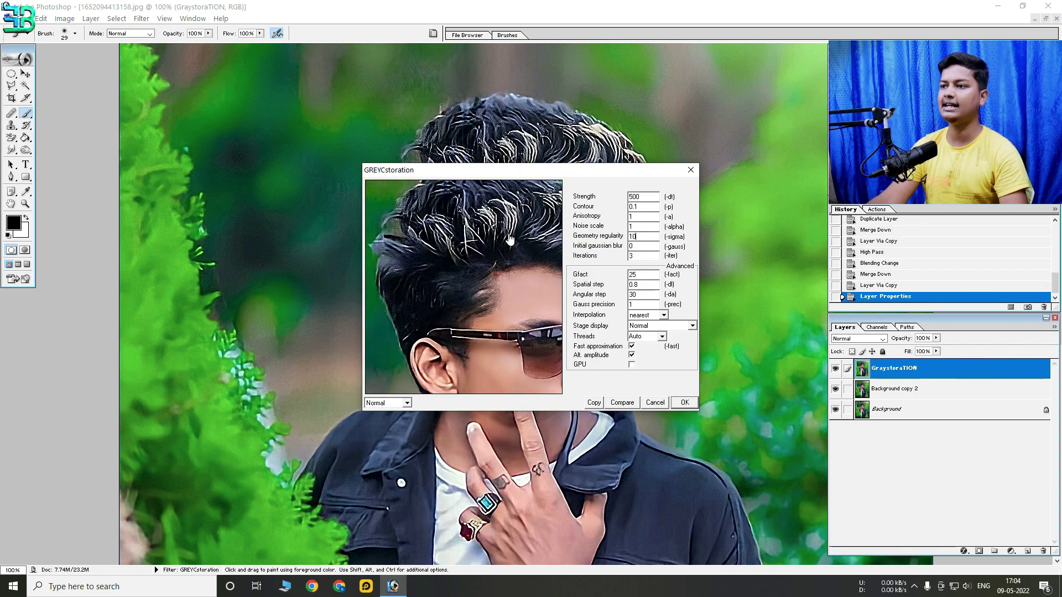
type("3")
left_click_drag(492, 232, 521, 280)
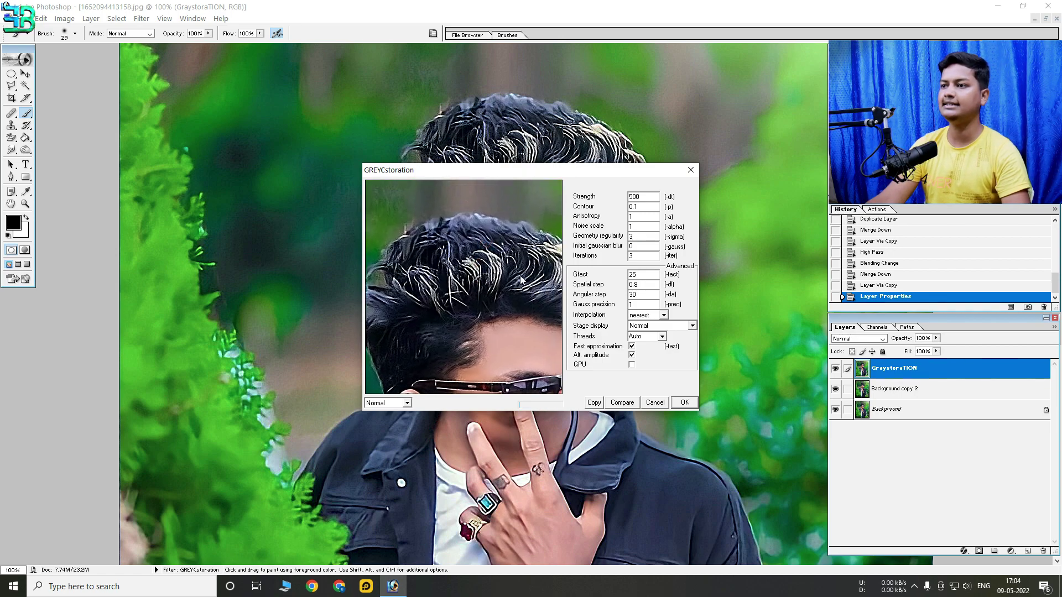
key("BackSpace")
type("5")
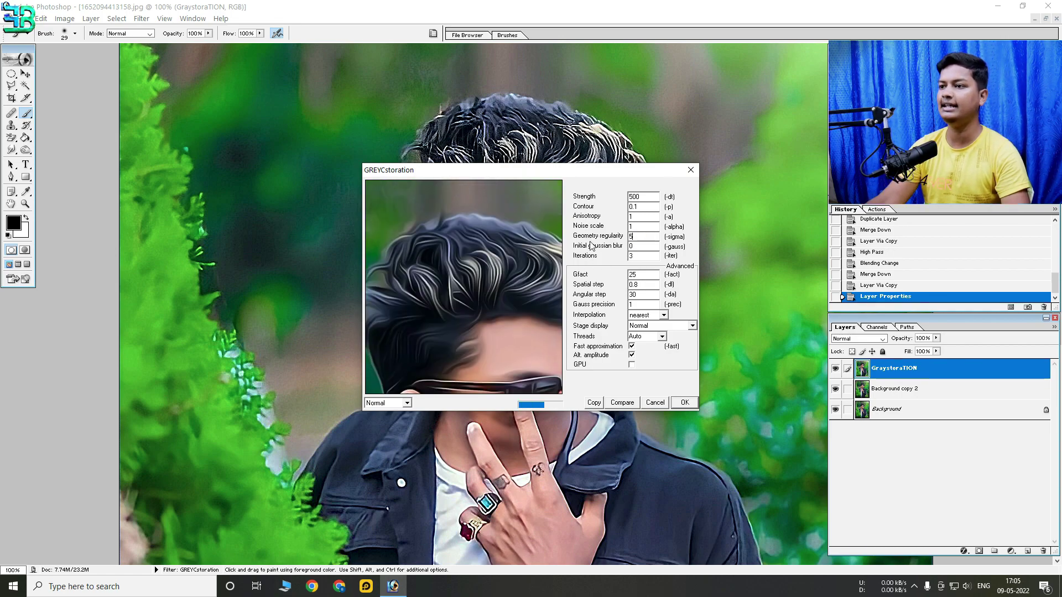
left_click_drag(478, 282, 478, 210)
left_click(684, 403)
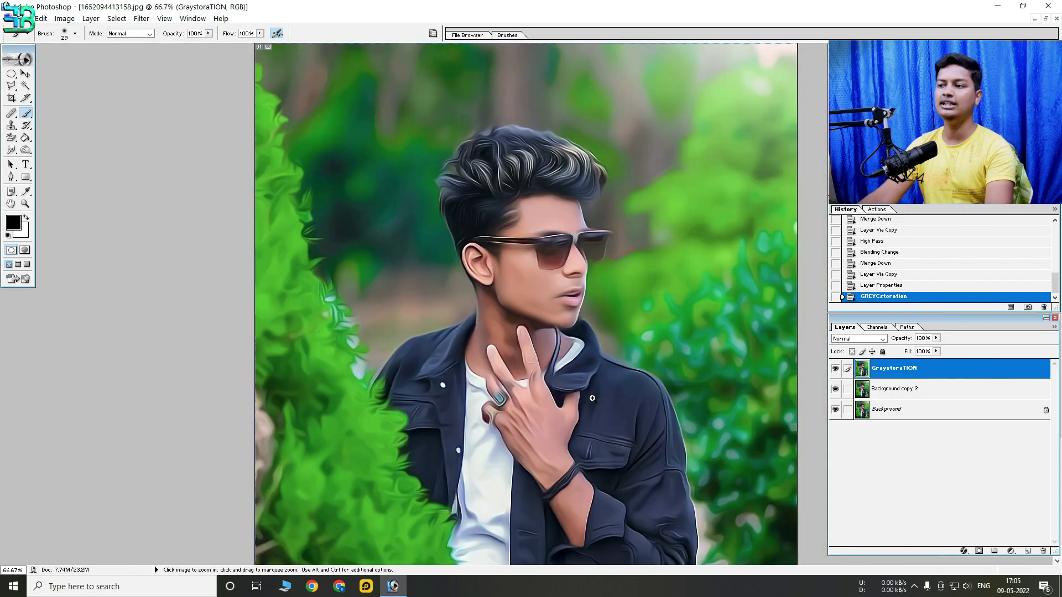
left_click(619, 273, "alt")
Add a white layer mask to GraystoraTION and set black as the painting colour.
left_click(545, 253, "ctrl")
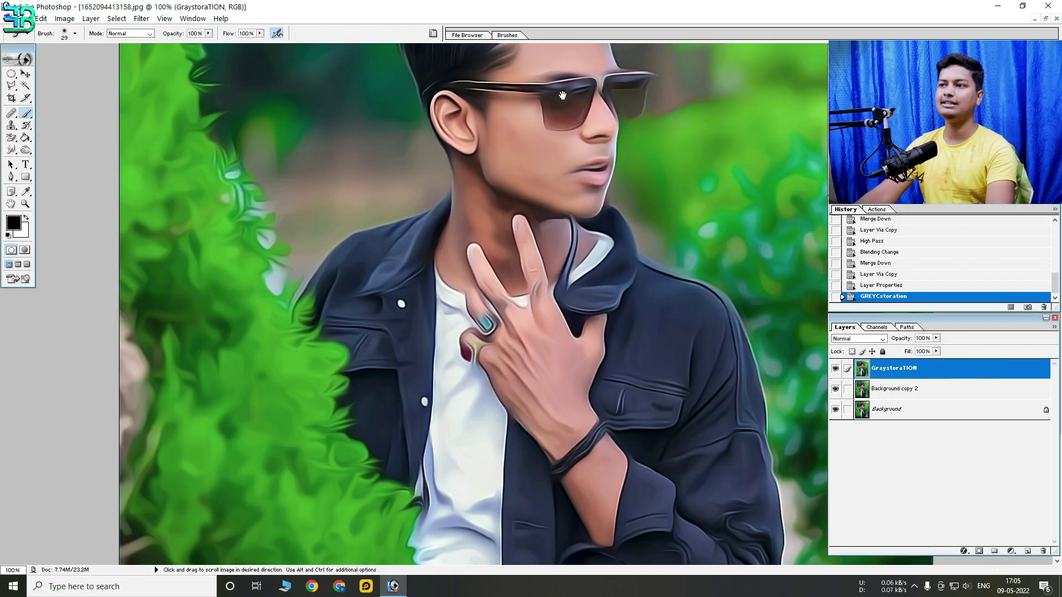
scroll(390, 252, "up", 5)
left_click(390, 252, "ctrl")
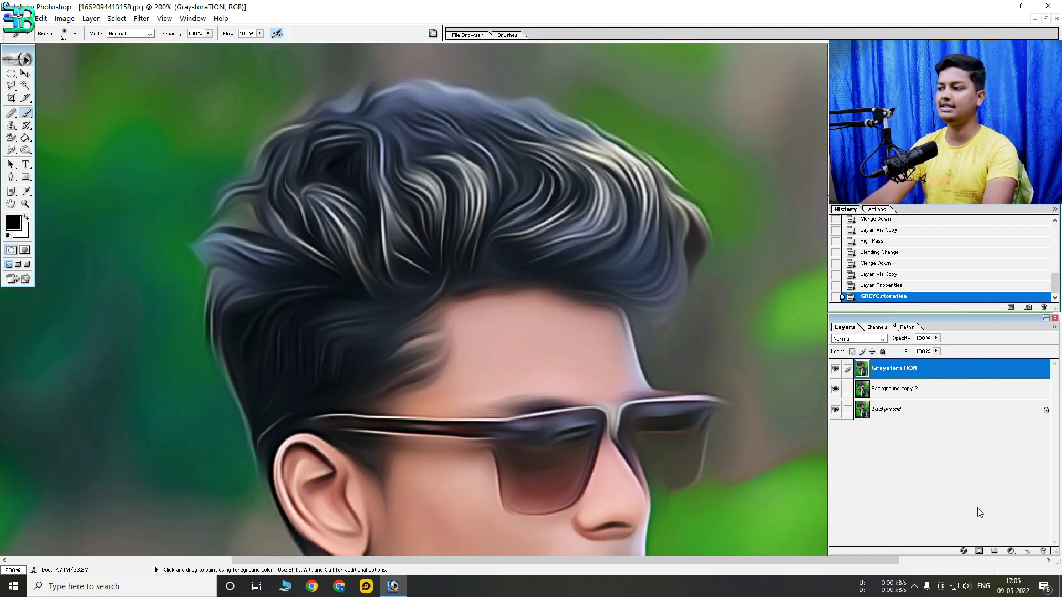
left_click(979, 551)
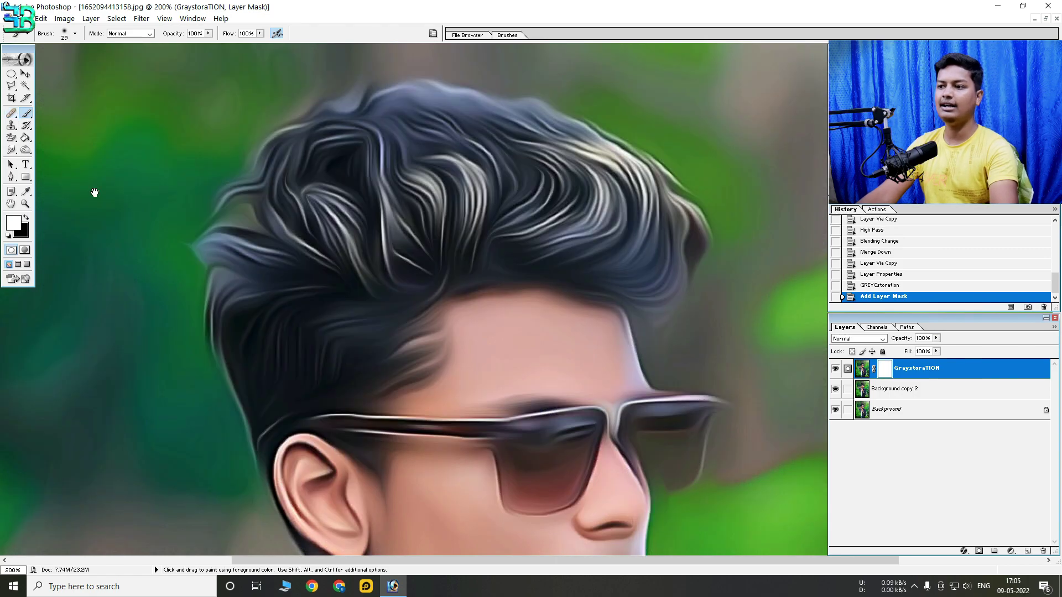
left_click_drag(208, 214, 176, 75)
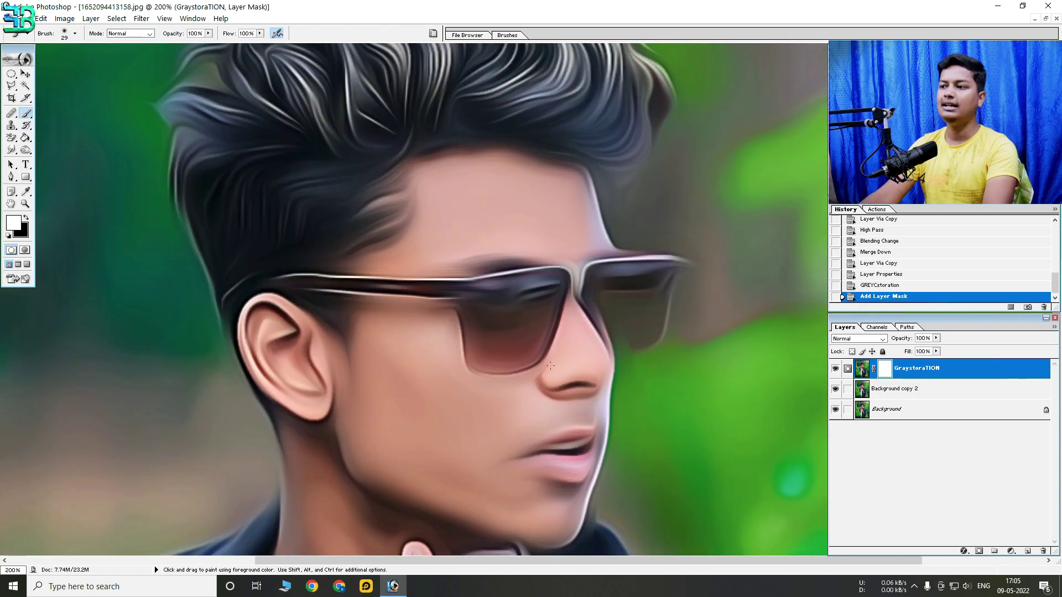
left_click(26, 219)
Resize the brush and paint black over the right lens to restore its sharp edges.
right_click(529, 400)
left_click_drag(549, 419, 576, 420)
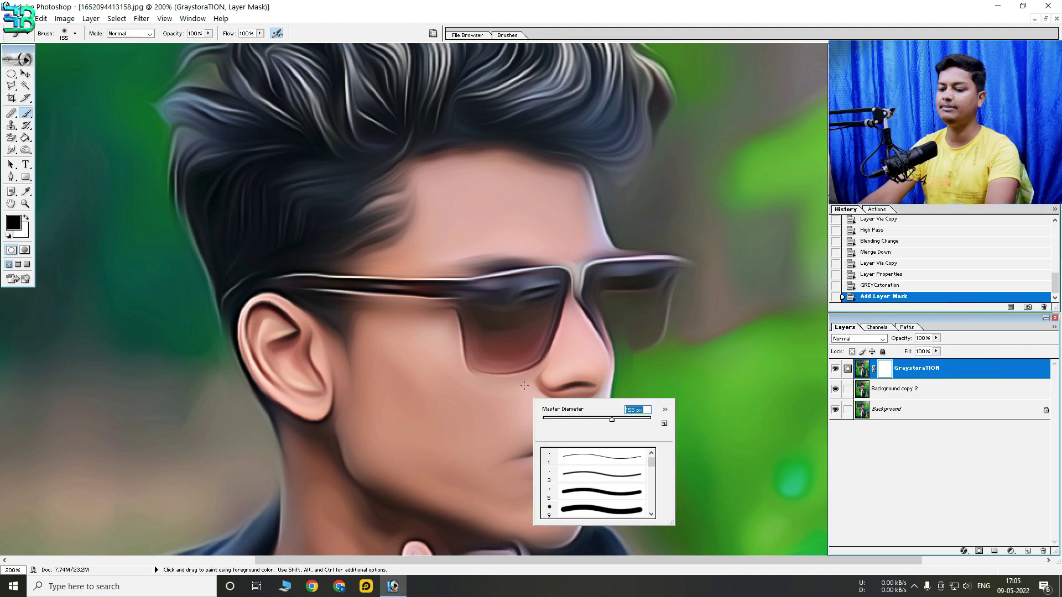
key("Return")
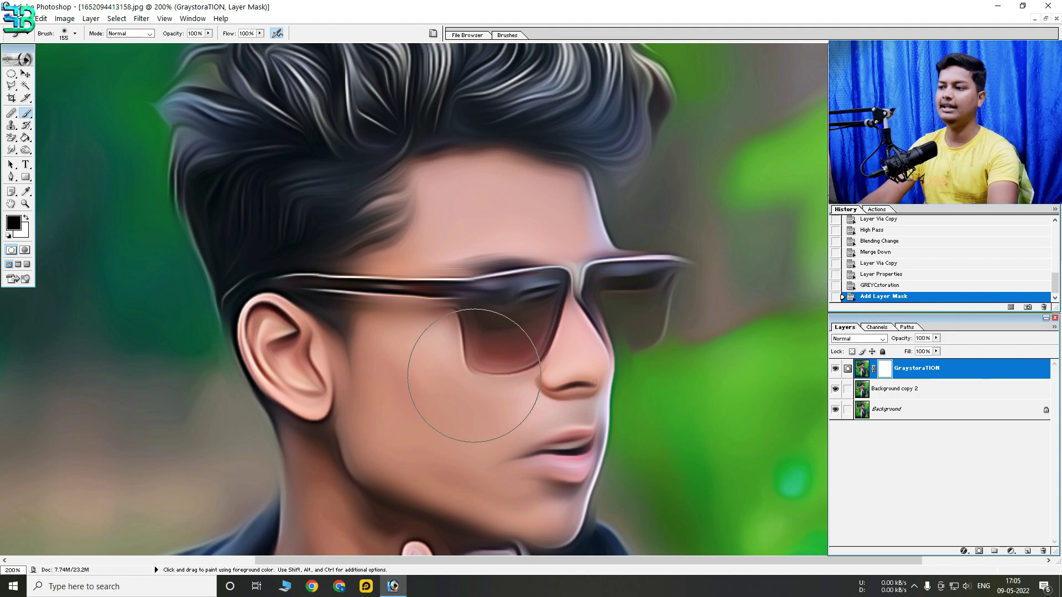
right_click(525, 398)
left_click_drag(570, 418, 546, 417)
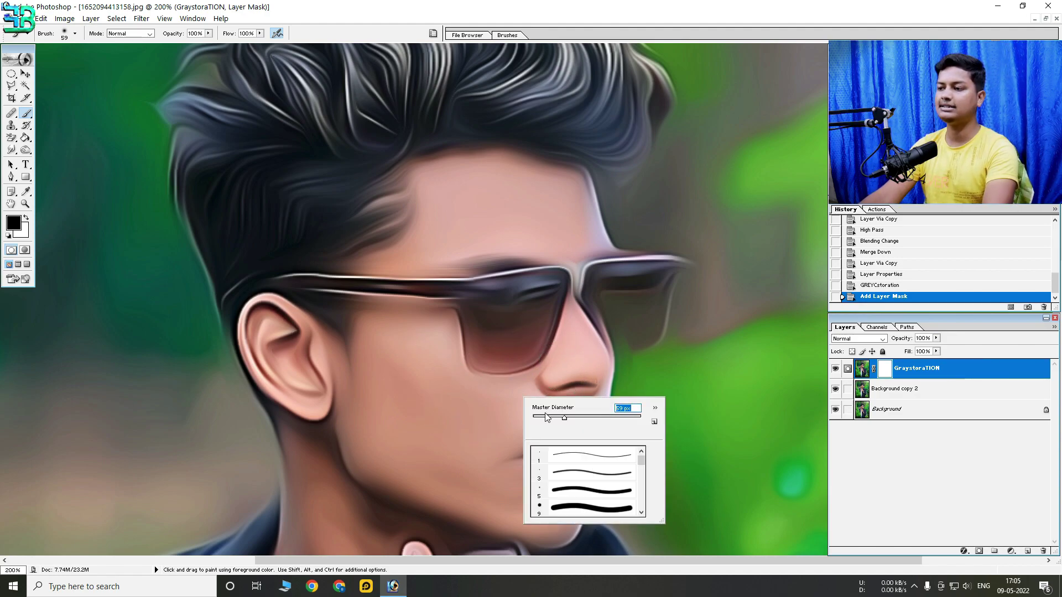
key("Return")
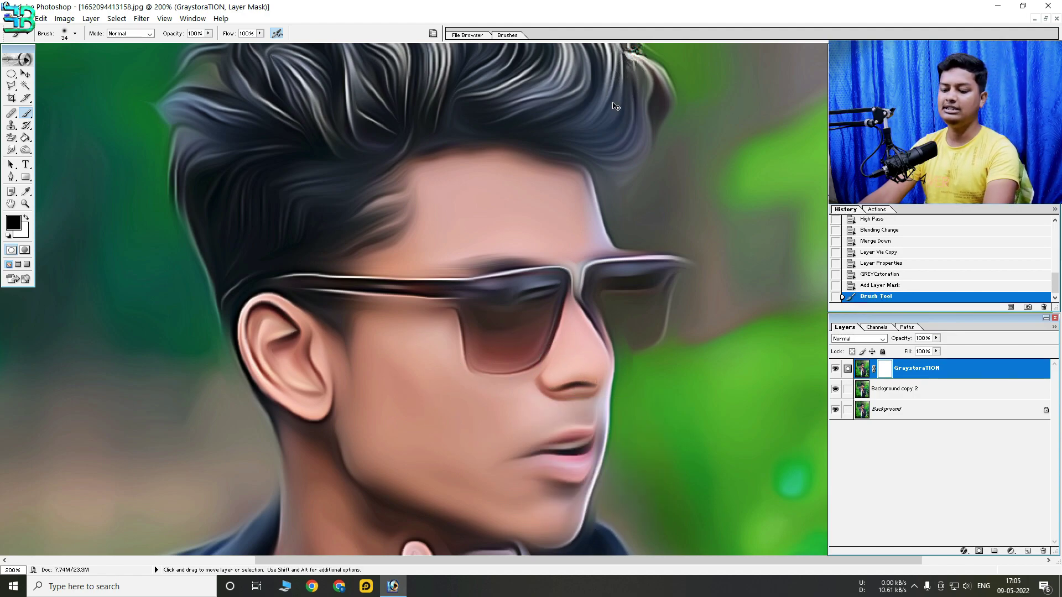
left_click_drag(651, 372, 630, 305)
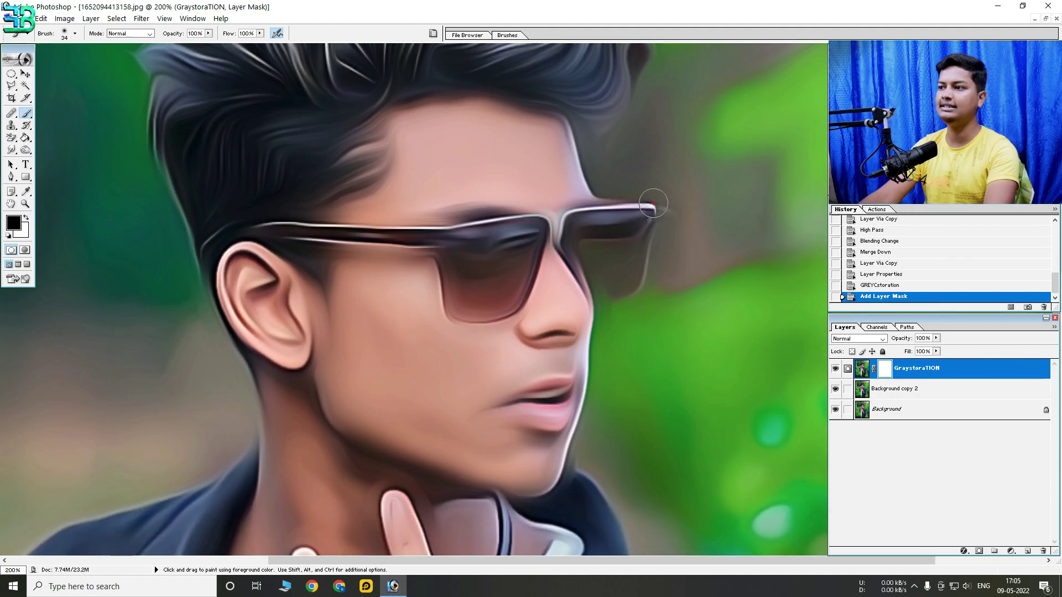
mouse_move(646, 215)
left_mouse_down()
mouse_move(585, 217)
mouse_move(603, 293)
left_mouse_up()
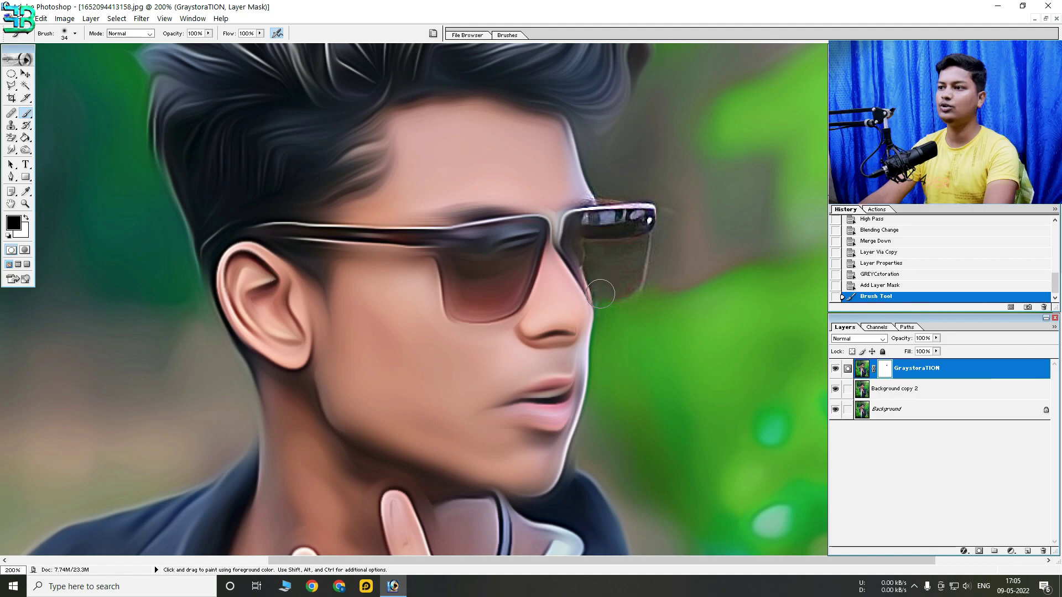
left_click_drag(645, 332, 636, 218)
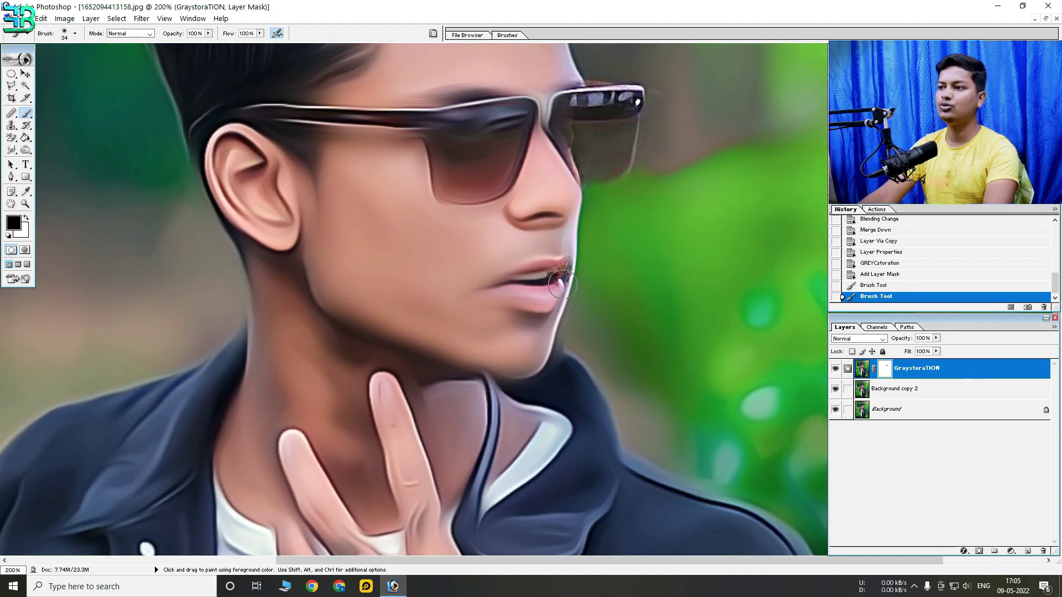
With a 20 px brush, paint over the lips, undo the rough stroke, and refocus on the face.
key("ctrl")
right_click(572, 260)
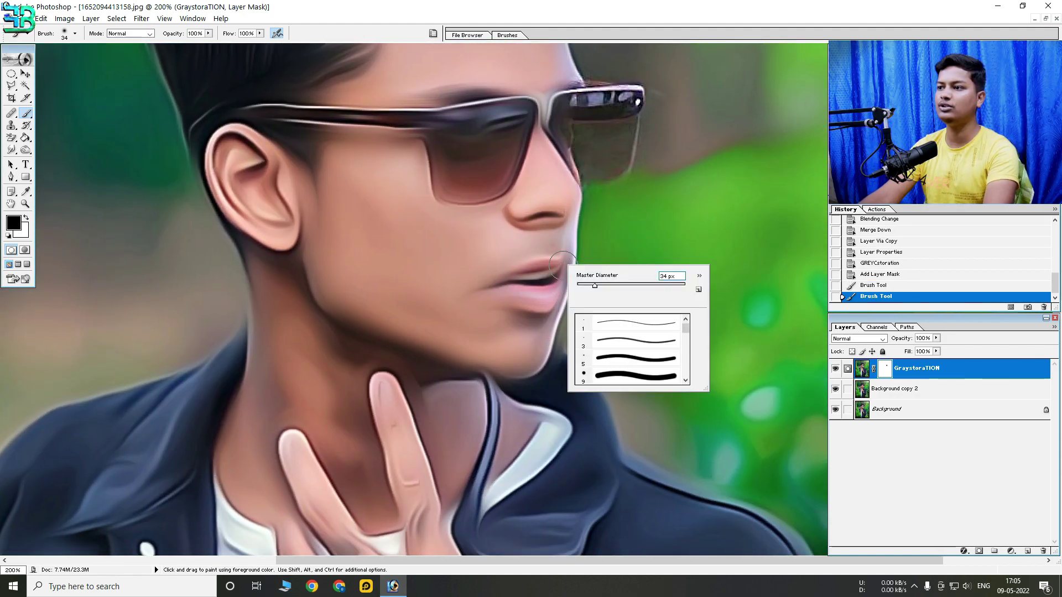
left_click_drag(589, 285, 588, 287)
left_click(560, 273)
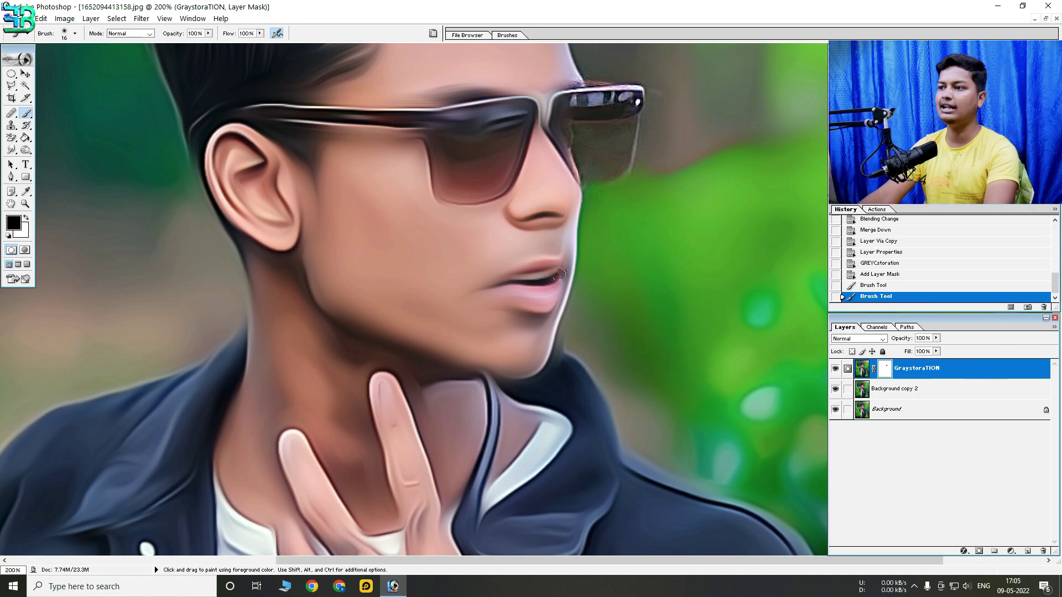
left_click(584, 293, "ctrl+alt")
key("ctrl+plus")
key("ctrl+plus")
key("ctrl+plus")
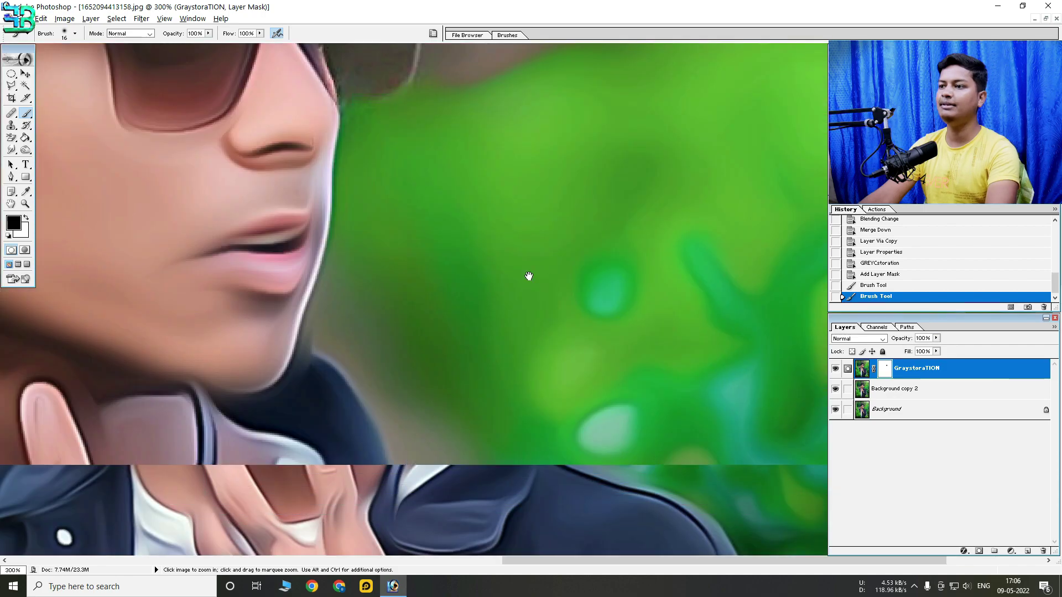
mouse_move(302, 241)
left_mouse_down()
mouse_move(318, 243)
mouse_move(313, 215)
mouse_move(265, 232)
mouse_move(265, 266)
mouse_move(320, 213)
mouse_move(296, 273)
mouse_move(488, 160)
left_mouse_up()
key("ctrl+z")
key("ctrl+0")
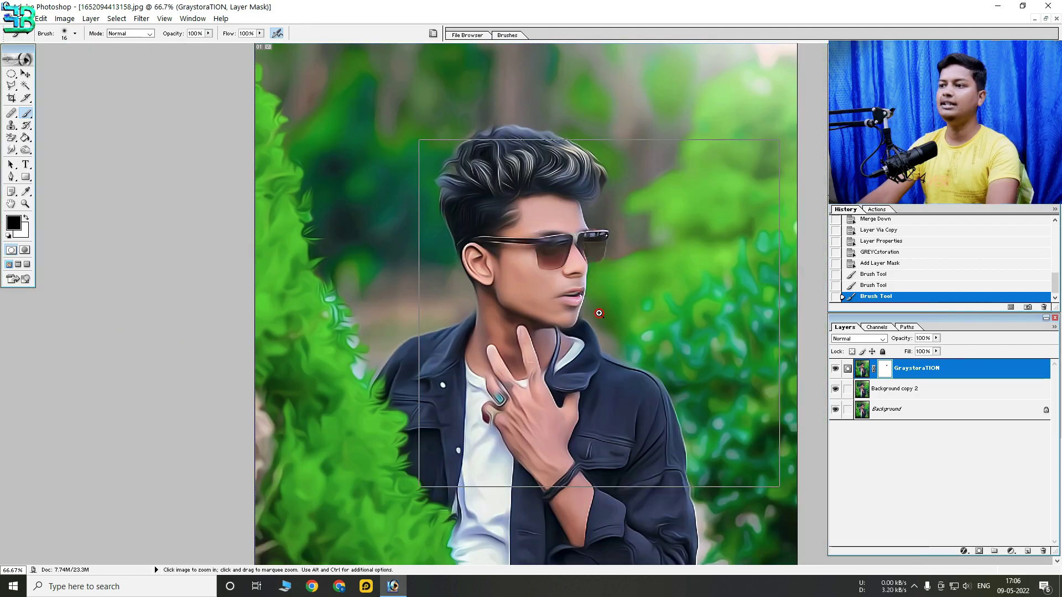
left_click(599, 313)
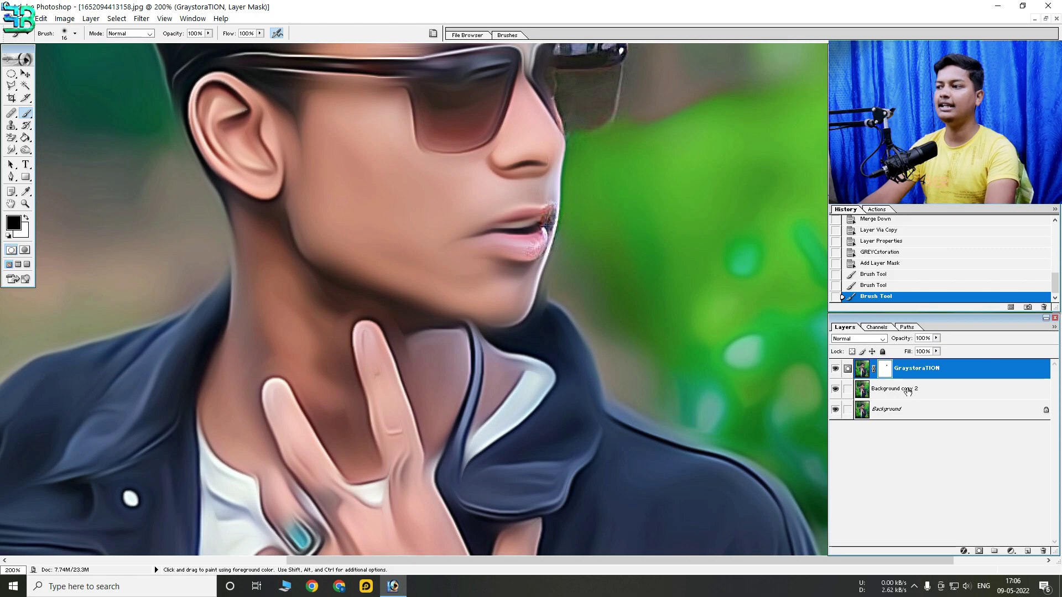
Duplicate Background copy 2 and give the copy a 3.0-pixel Gaussian Blur.
left_click(925, 390)
key("ctrl+j")
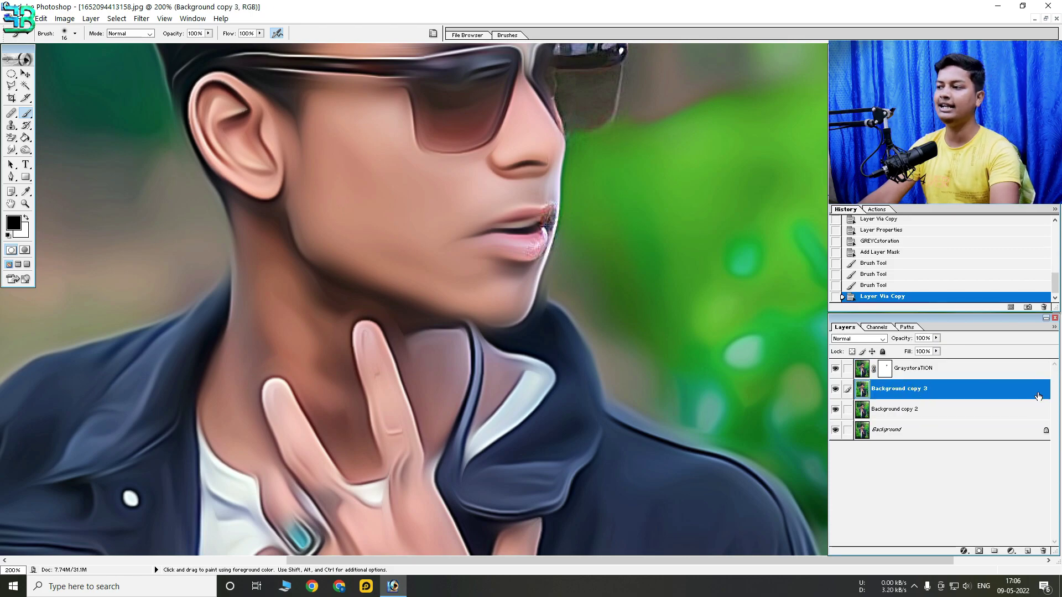
left_click(142, 18)
mouse_move(155, 99)
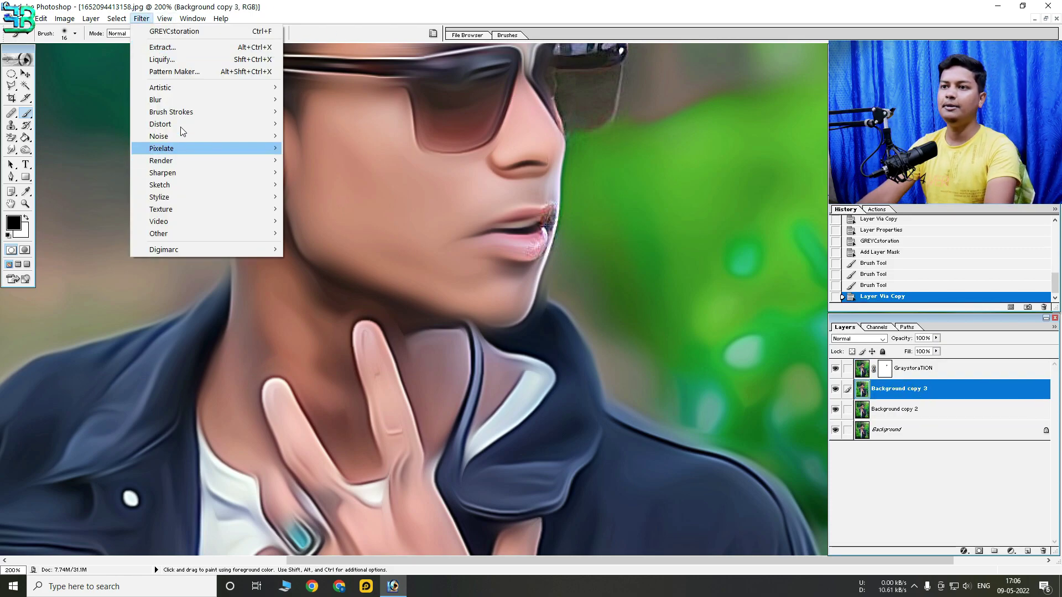
left_click(329, 125)
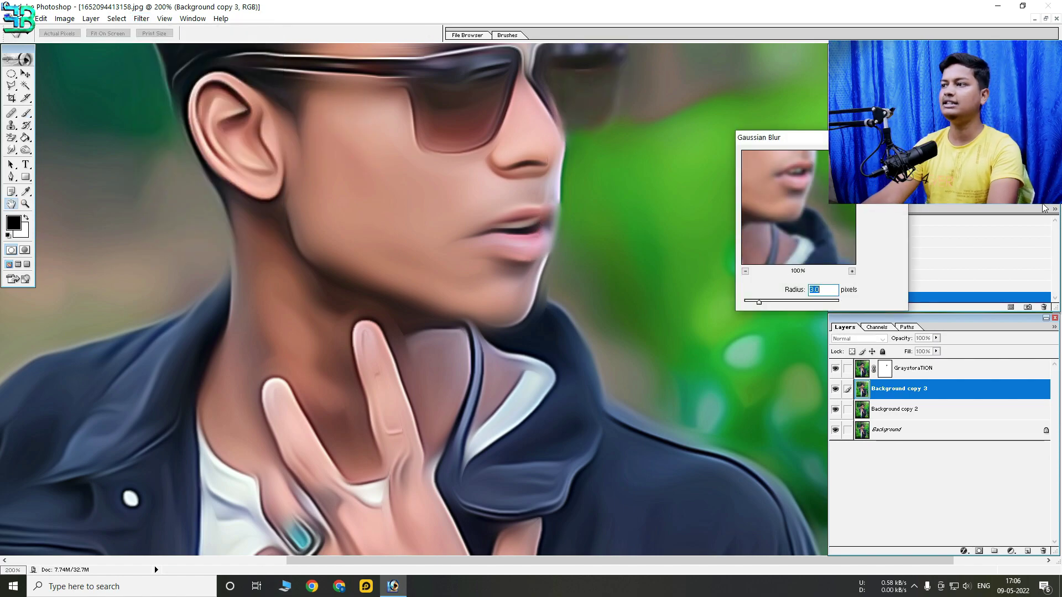
key("Return")
key("b")
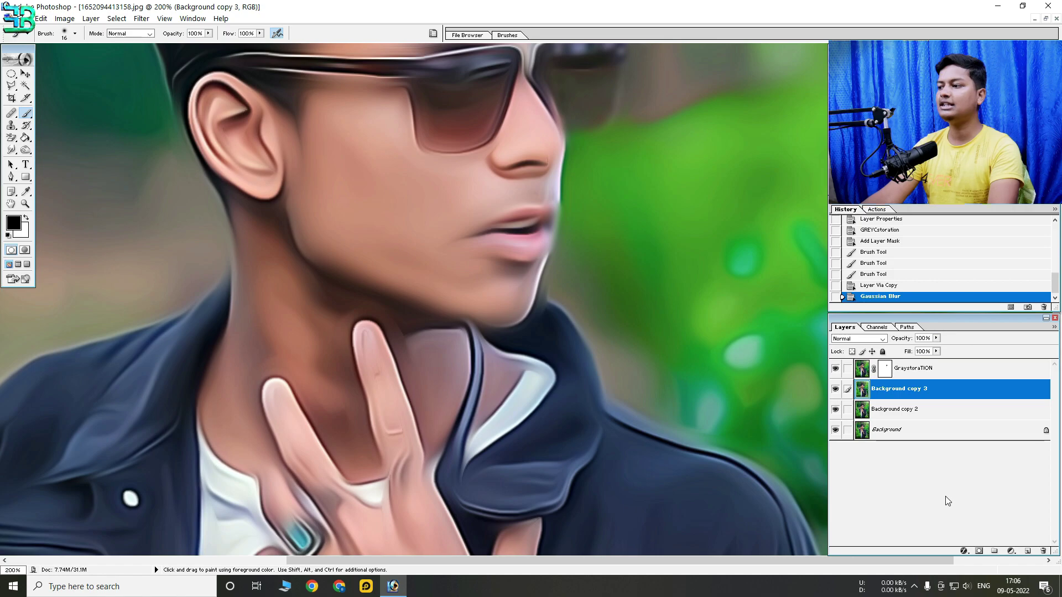
Add an inverted black mask to the blurred copy and paint white along the lip edge with an 8 px brush.
left_click(979, 552)
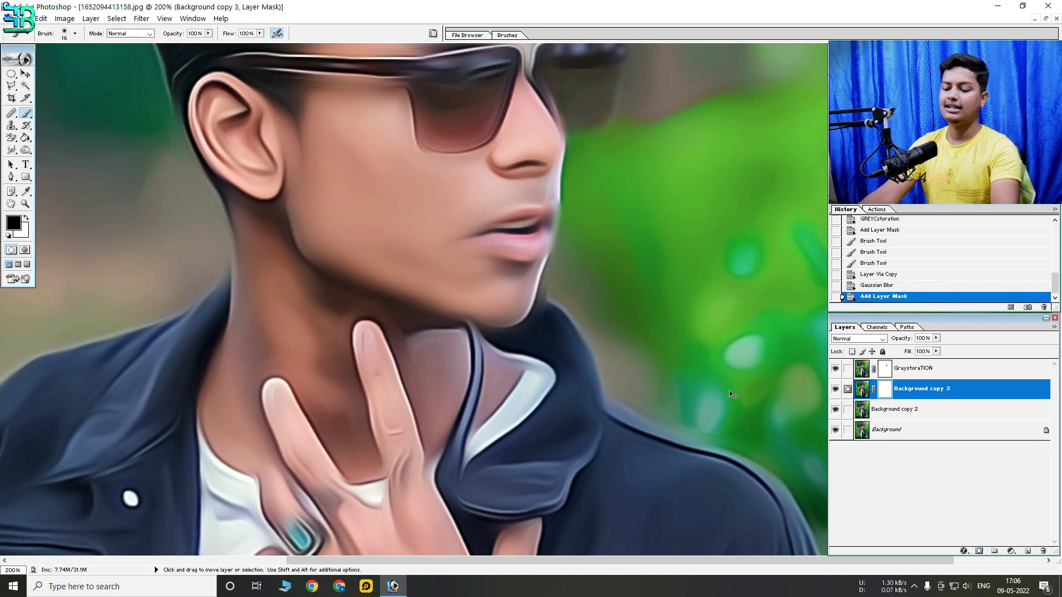
key("ctrl+i")
left_click_drag(549, 232, 552, 213)
left_click(24, 219)
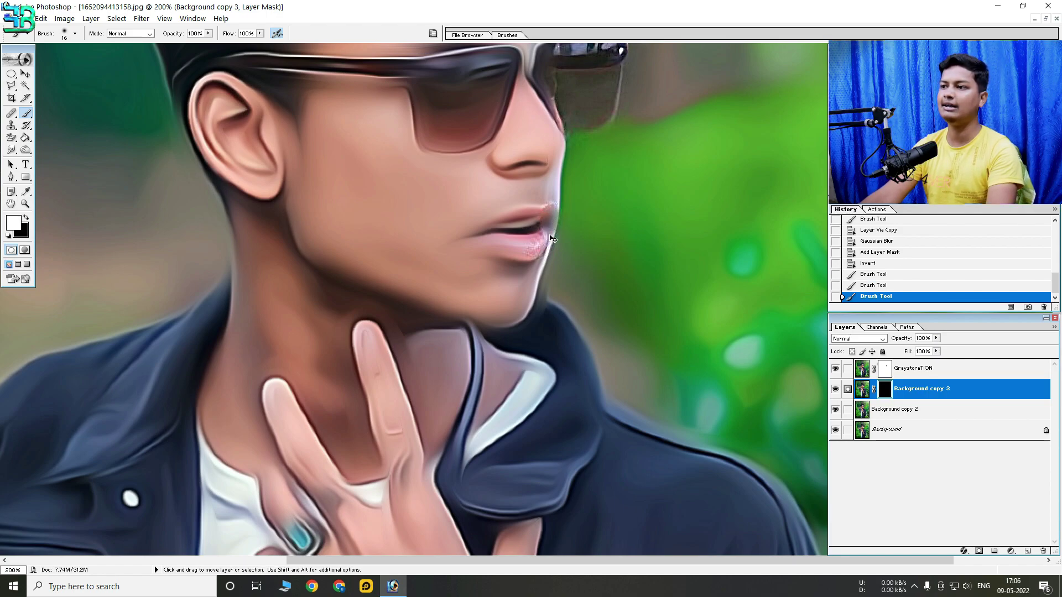
left_click_drag(76, 95, 547, 279)
scroll(491, 343, "down", 3)
right_click(454, 227)
left_click_drag(473, 249, 475, 251)
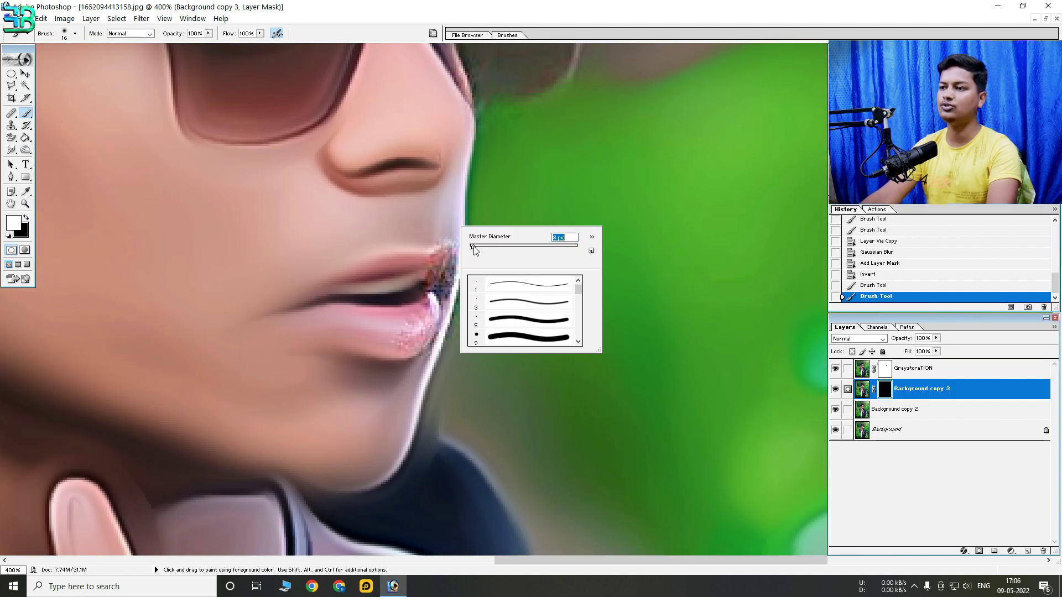
key("Return")
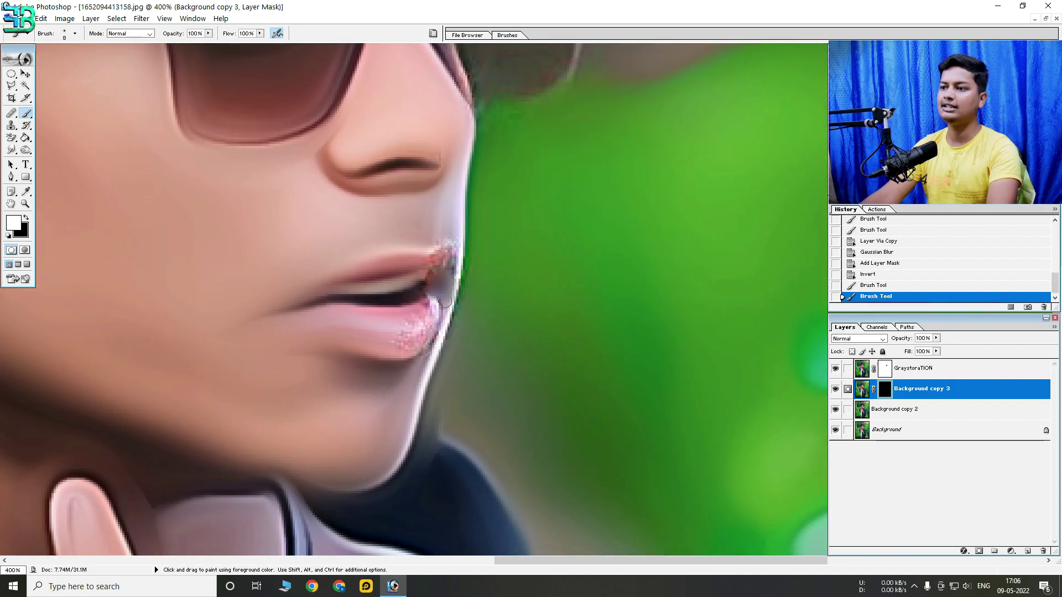
left_click(461, 239, "alt")
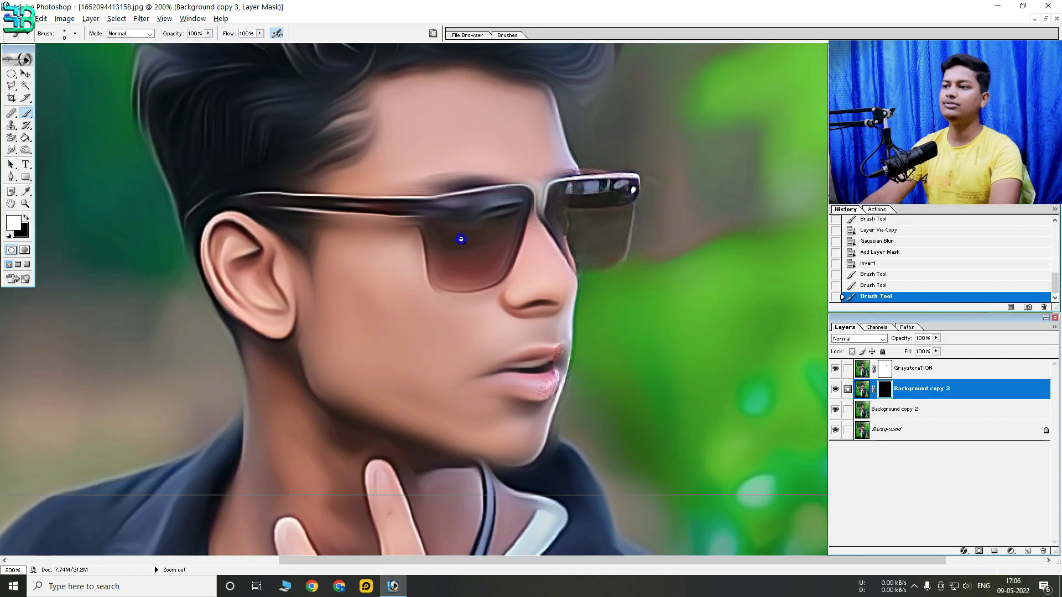
left_click(460, 239, "alt")
left_click(461, 239, "alt")
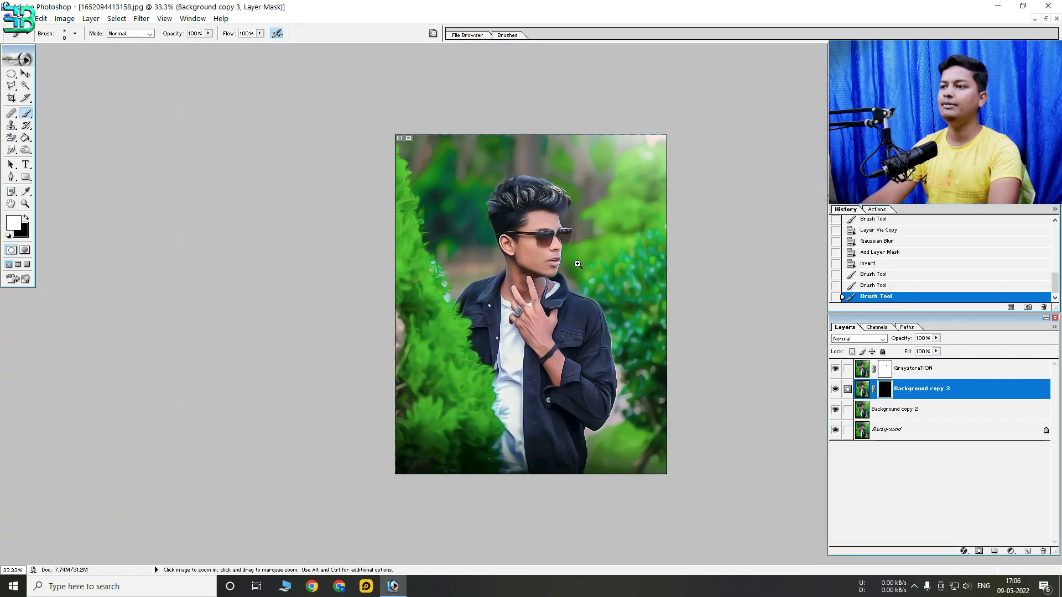
left_click(578, 265)
left_click(556, 167)
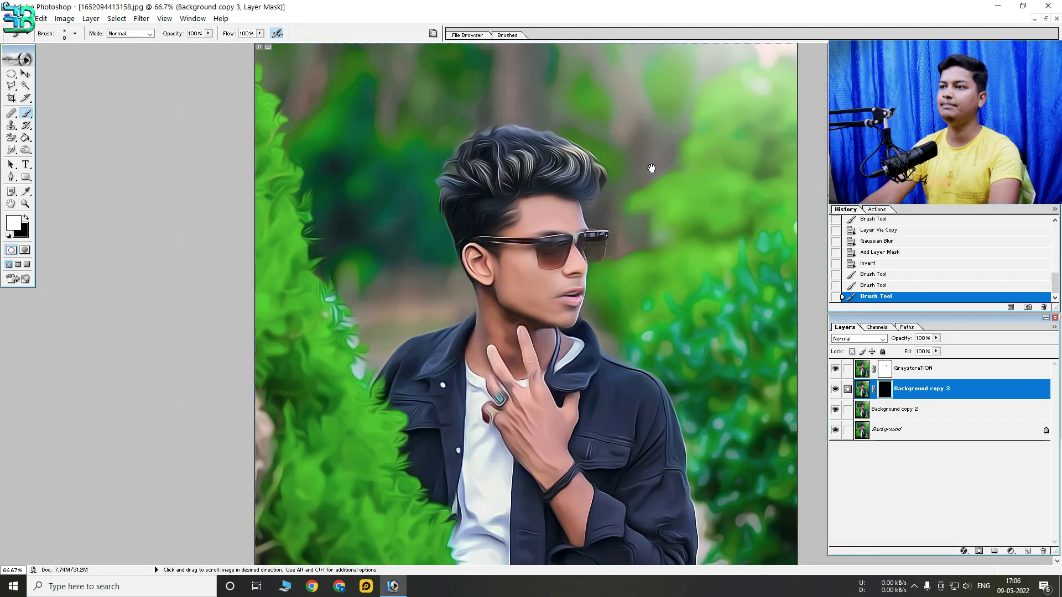
left_click(574, 164)
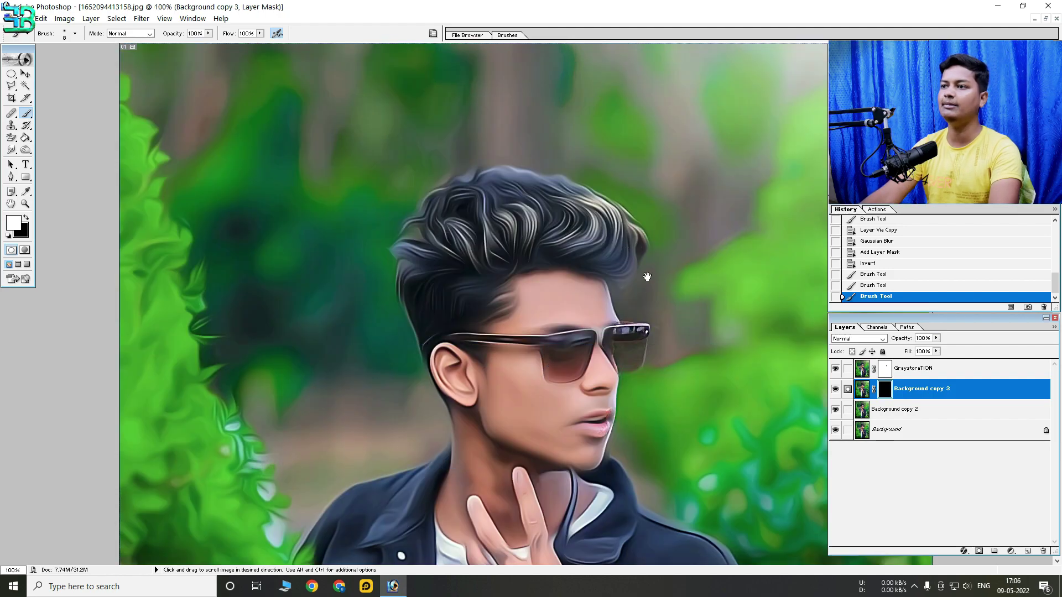
left_click_drag(644, 277, 638, 101)
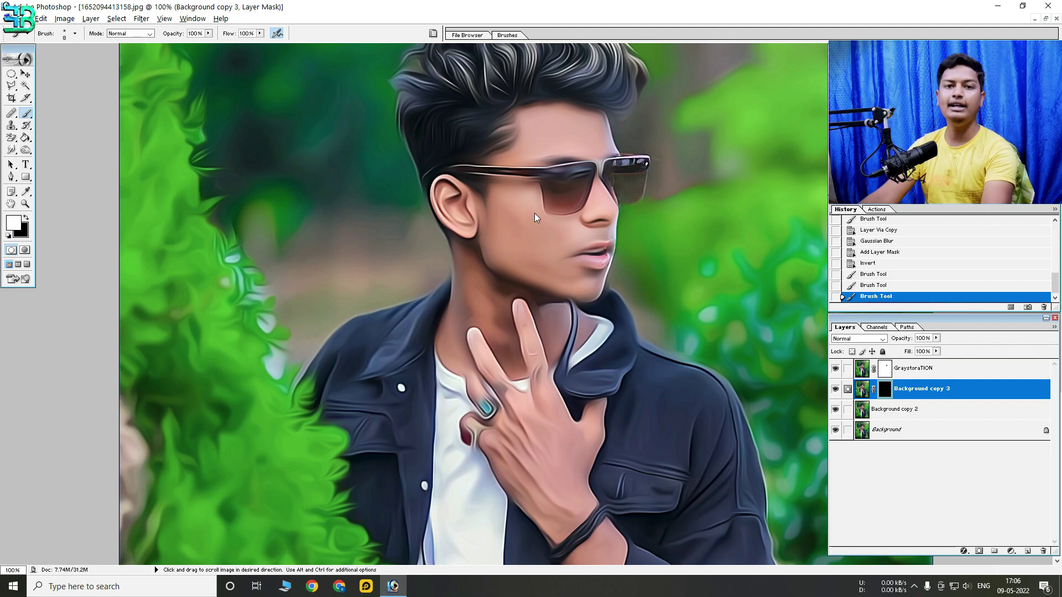
scroll(535, 214, "up", 3)
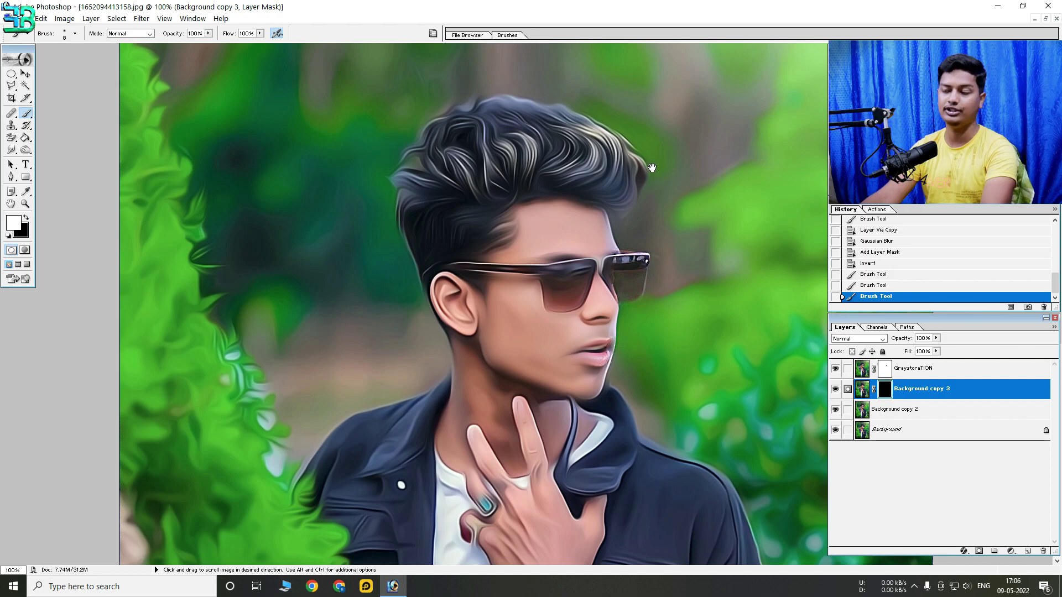
left_click(573, 205, "ctrl")
left_click(518, 202, "ctrl+alt")
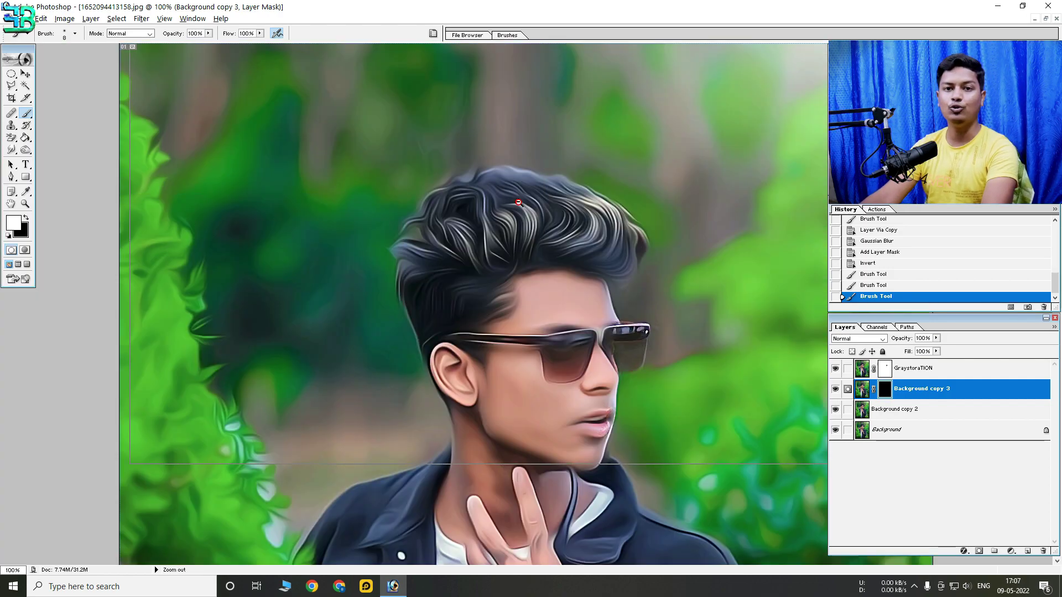
left_click(518, 202, "ctrl+alt")
left_click(541, 291, "ctrl")
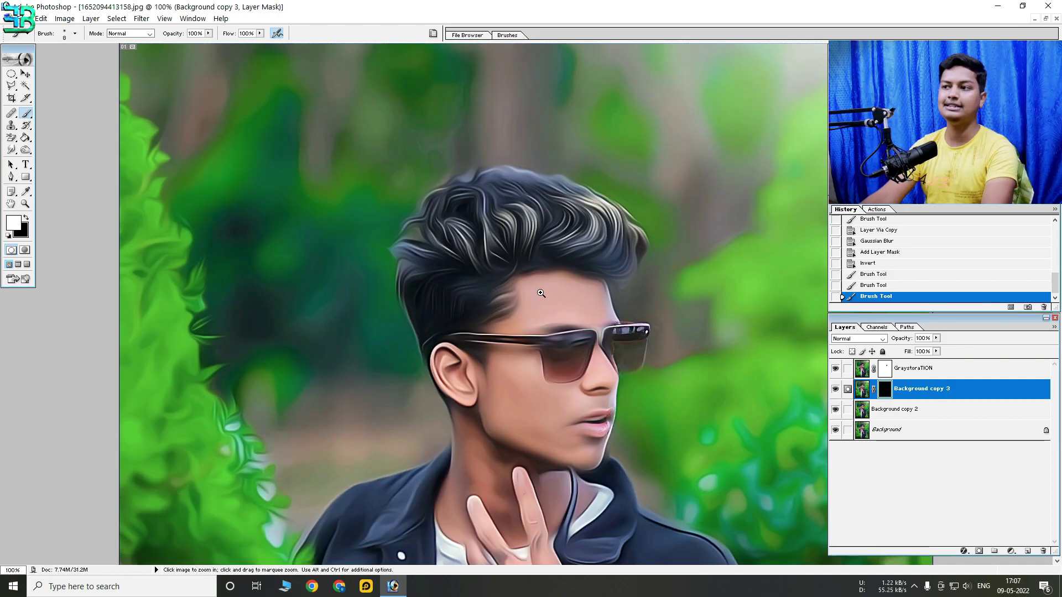
left_click(541, 291, "ctrl")
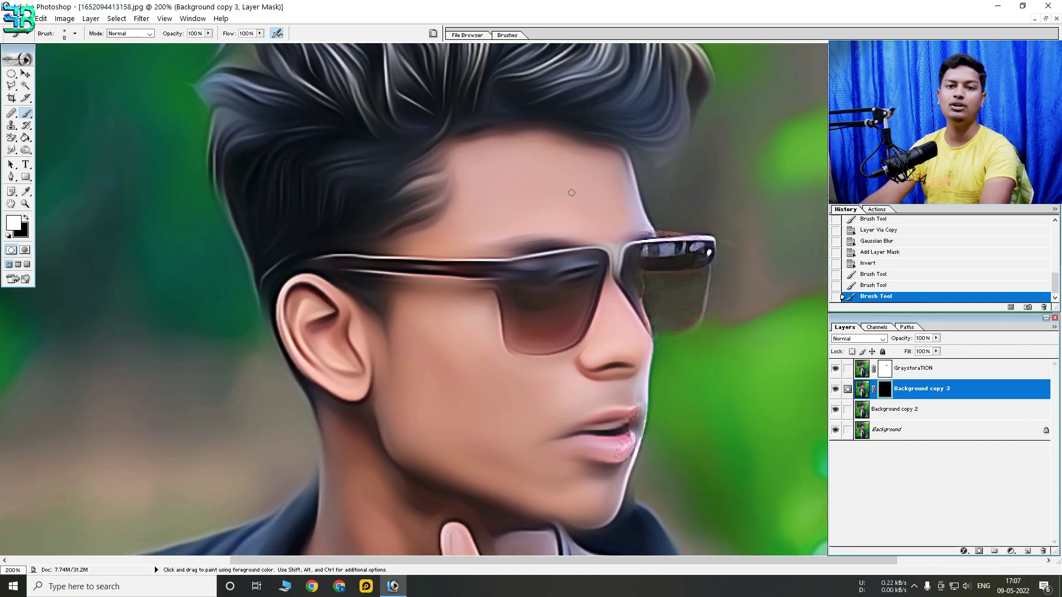
left_click(611, 192, "ctrl+alt")
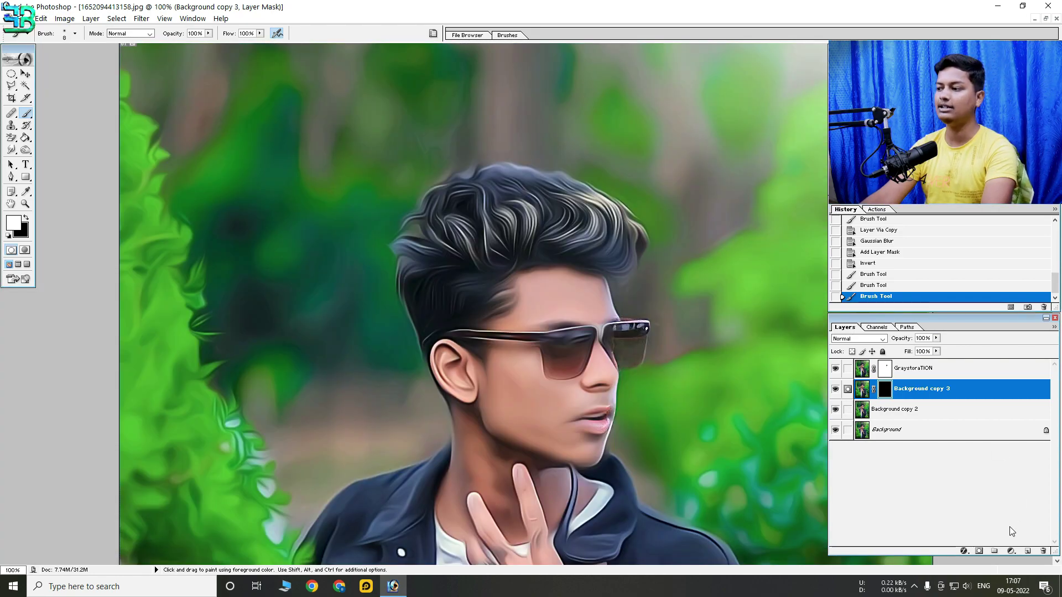
left_click(962, 372)
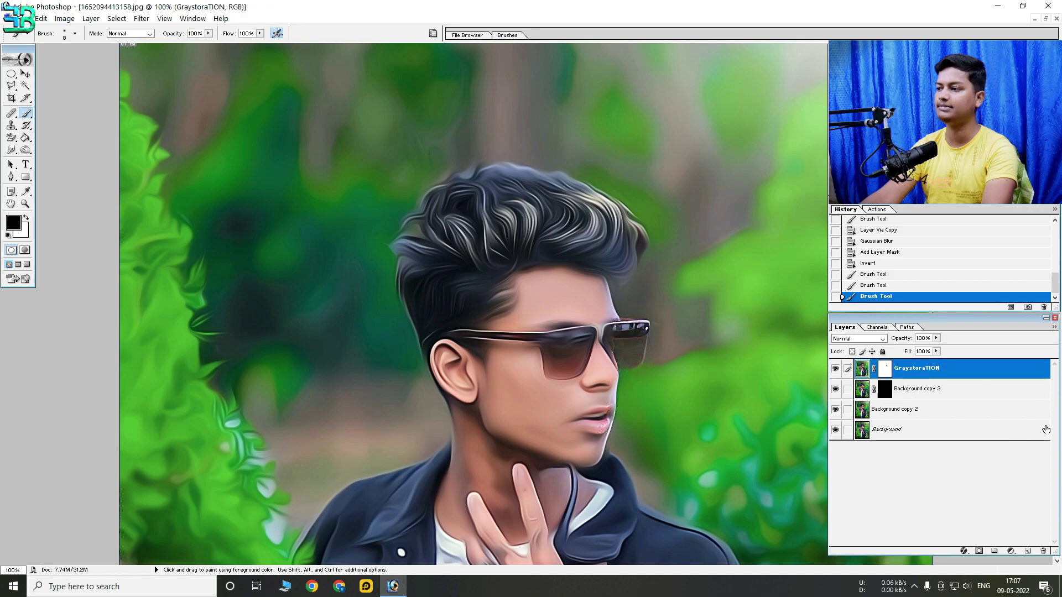
Add a Selective Color layer with Black at -78 for Reds and -70 for Yellows.
left_click(1011, 551)
left_click(994, 479)
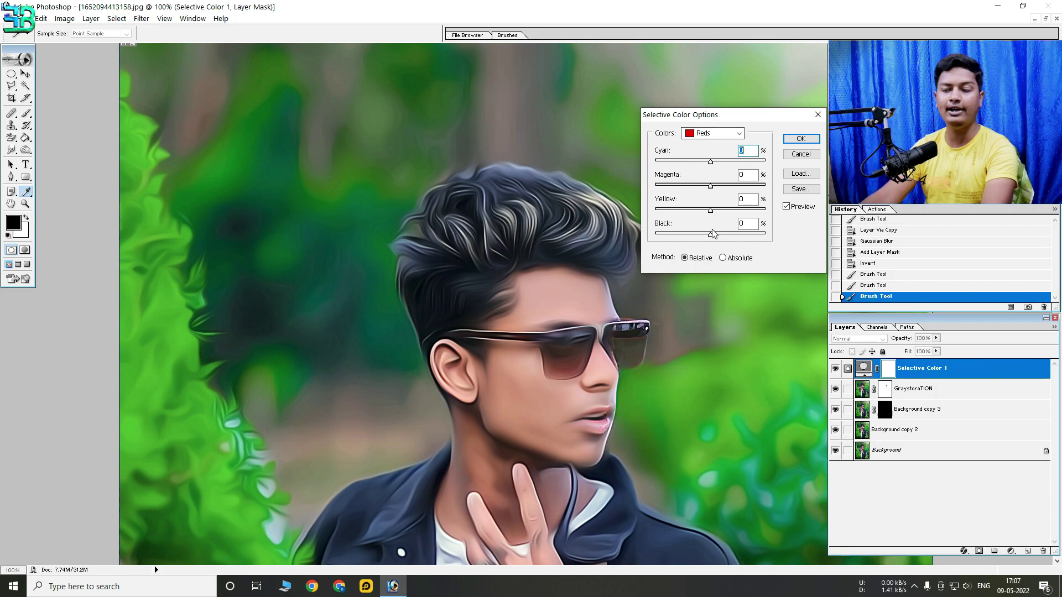
left_click_drag(710, 234, 674, 234)
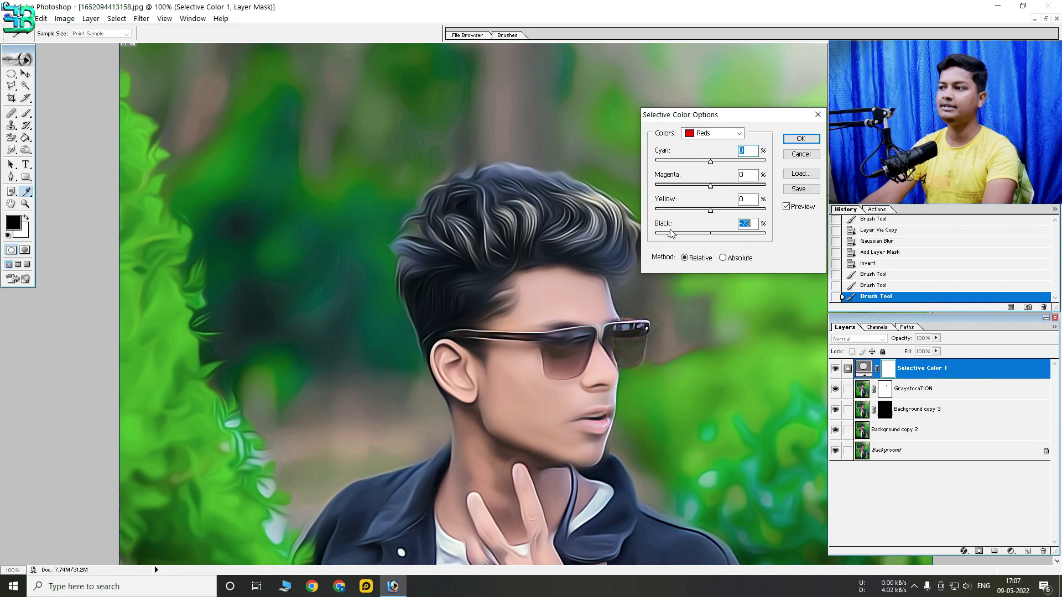
left_click(719, 133)
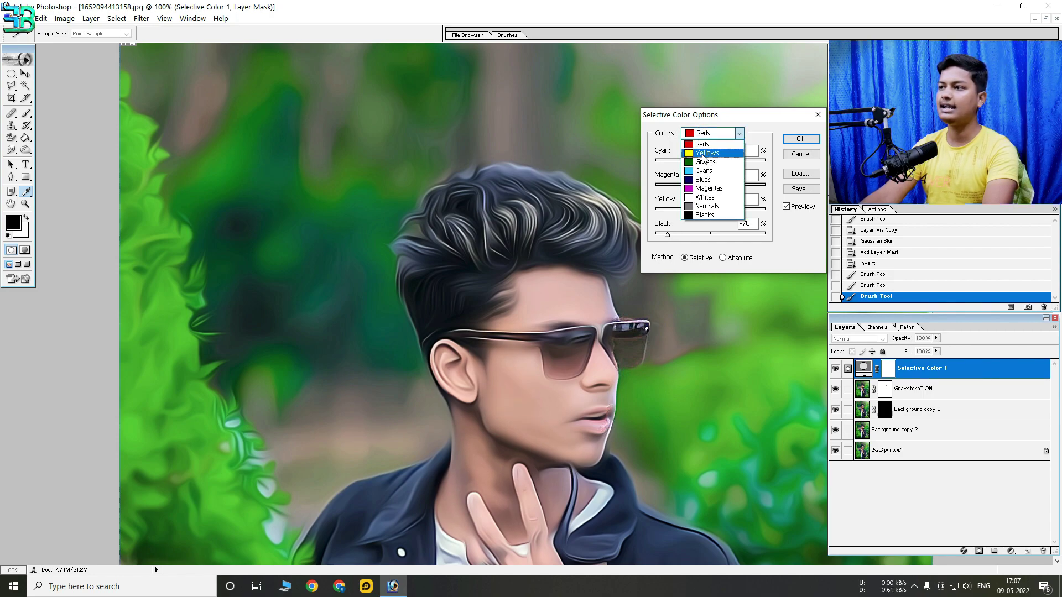
left_click_drag(710, 234, 676, 236)
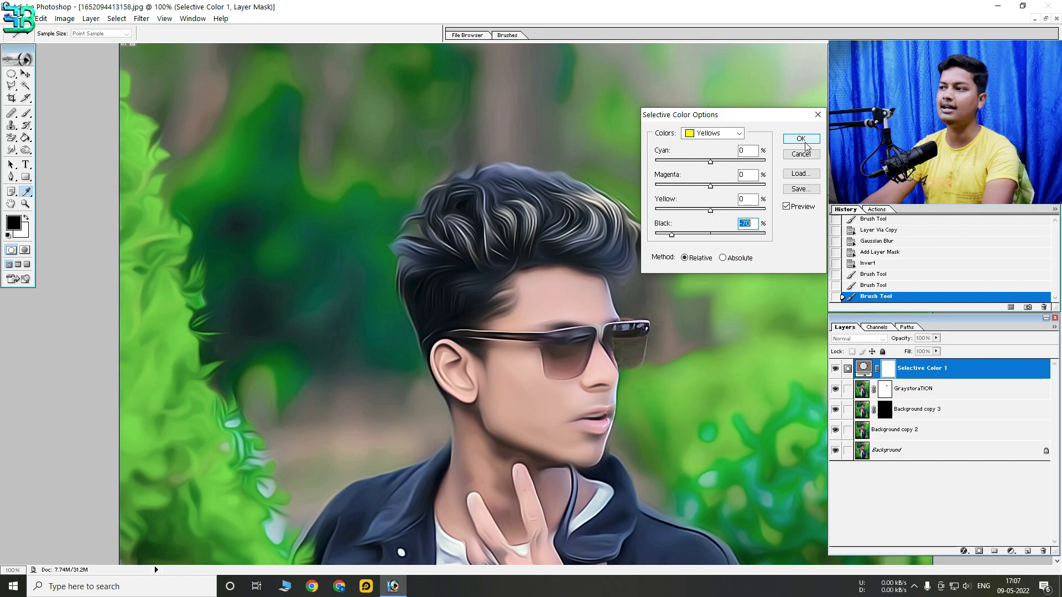
left_click(802, 139)
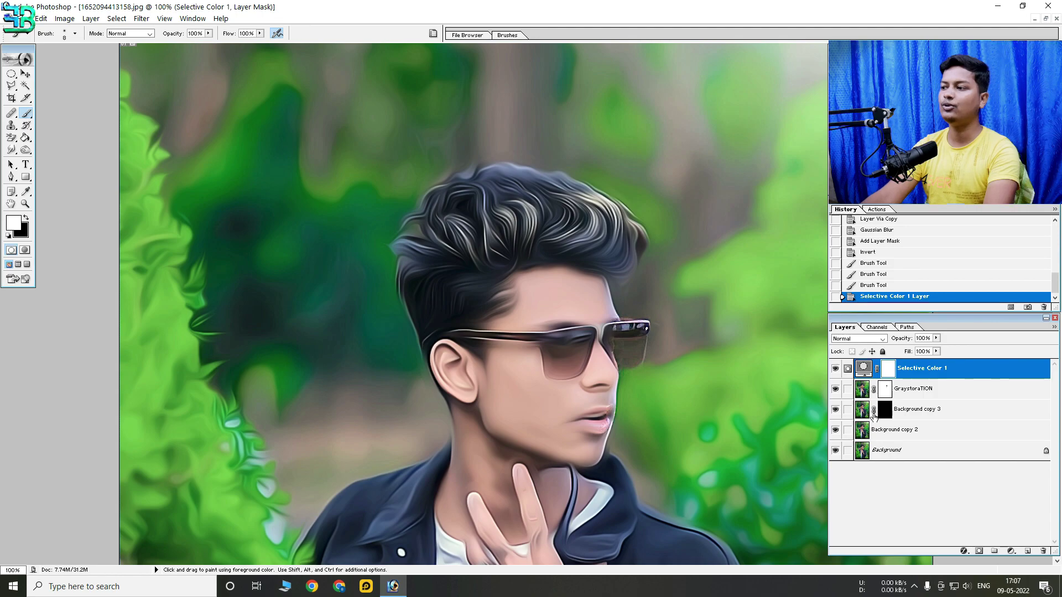
Hide and reshow Selective Color 1 to compare the image with and without it.
scroll(829, 376, "down", 5)
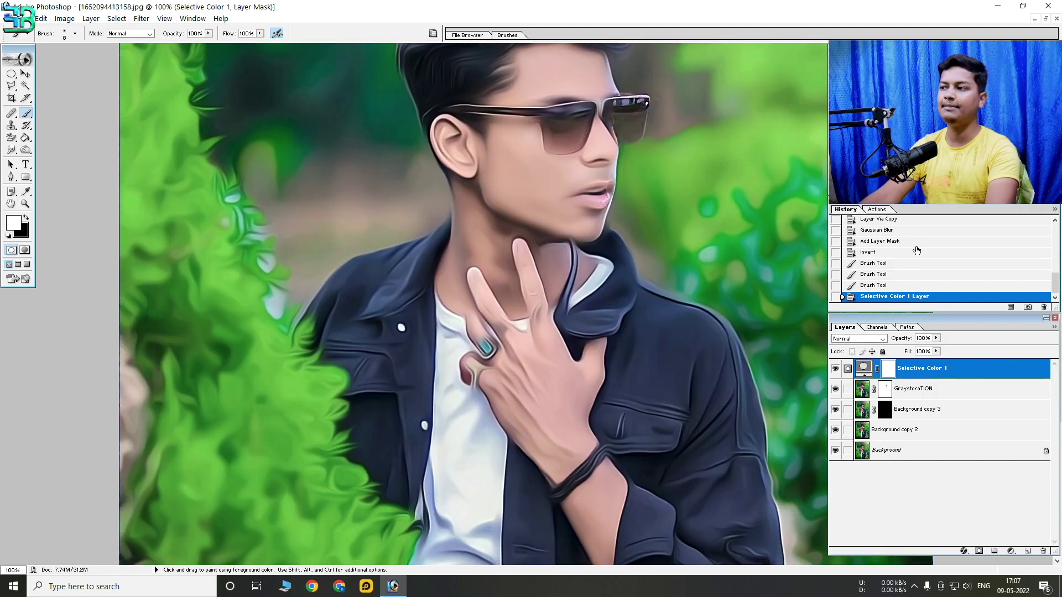
left_click(835, 369)
left_click(835, 369)
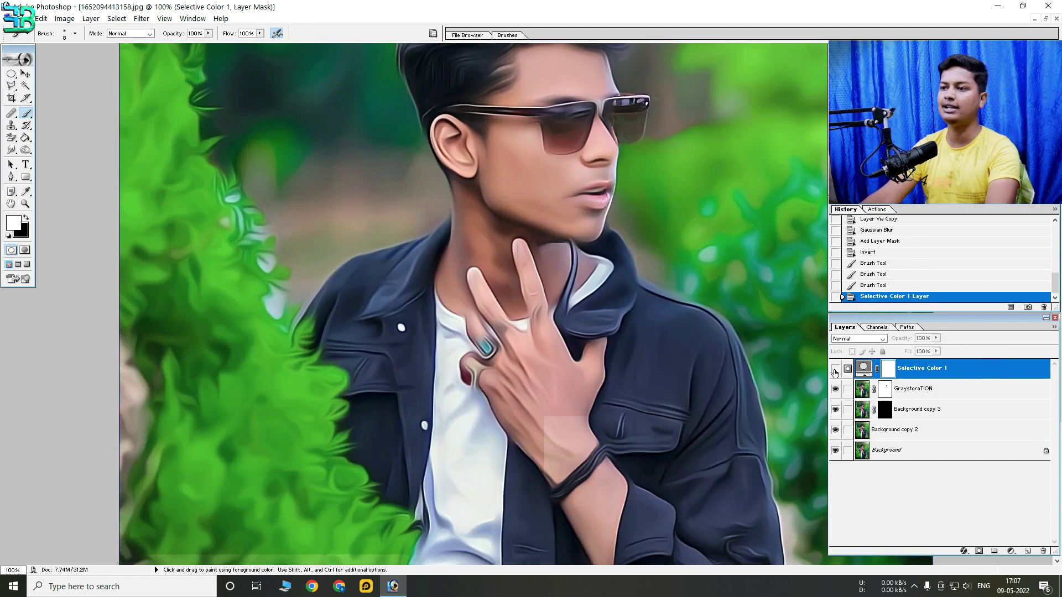
scroll(692, 287, "up", 3)
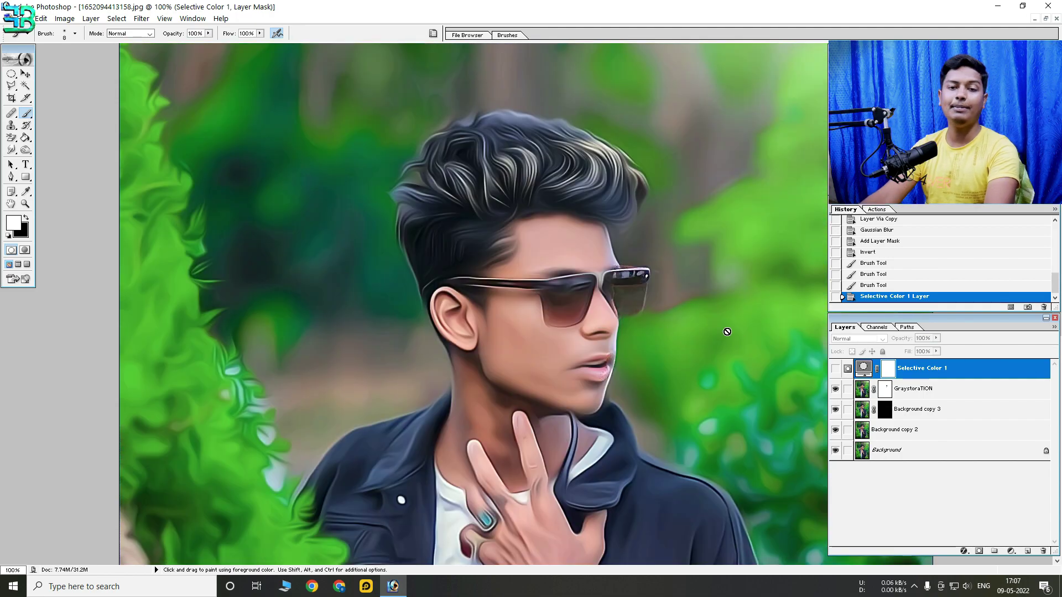
left_click(836, 376)
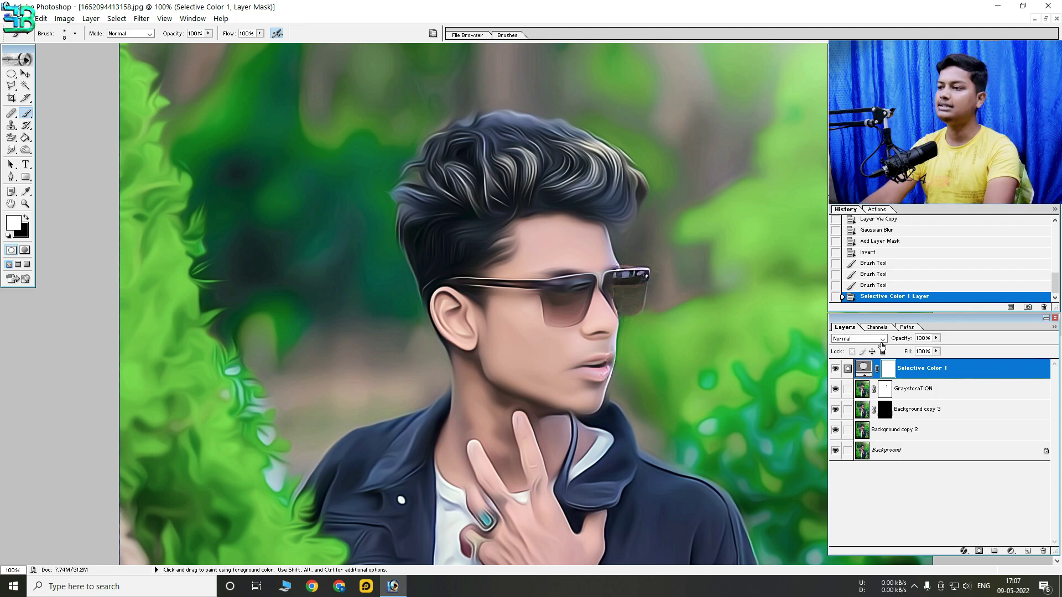
Split Selective Color 1's Underlying Layer white slider at 129 in Blending Options.
double_click(1015, 375)
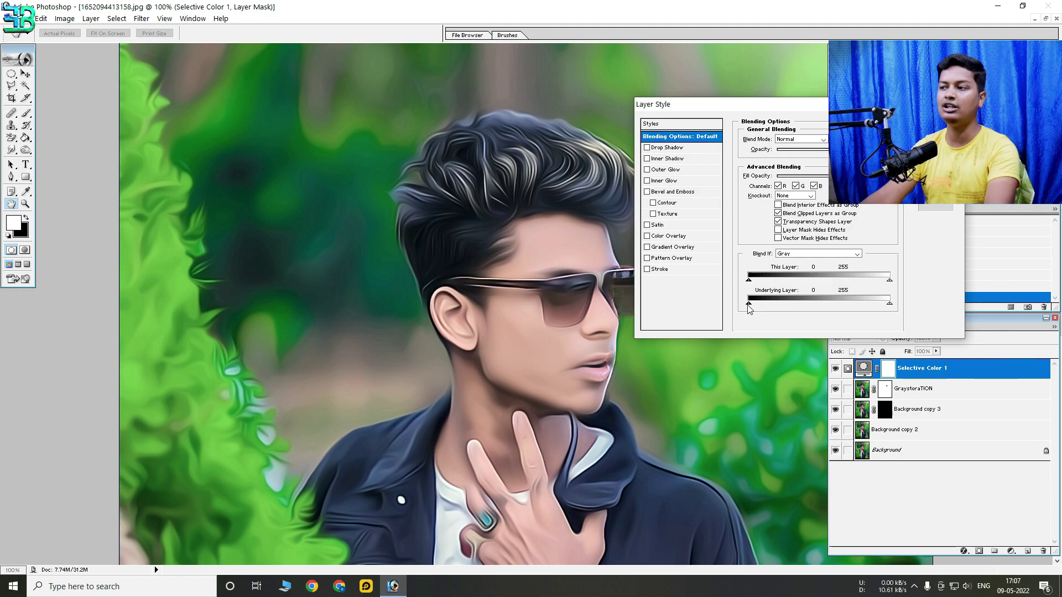
left_click_drag(776, 301, 822, 303)
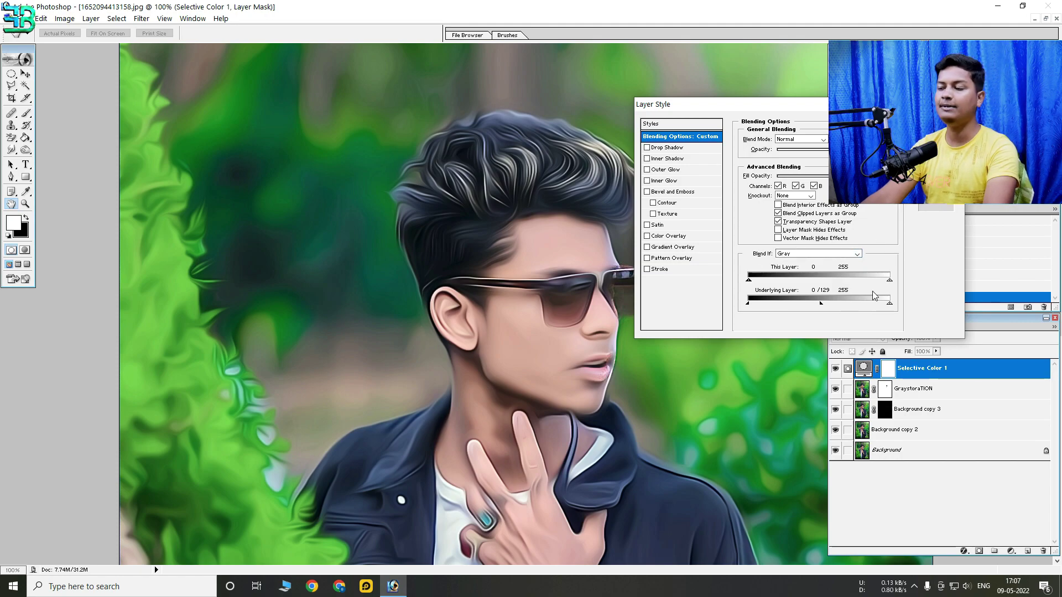
key("Return")
left_click_drag(285, 107, 782, 450)
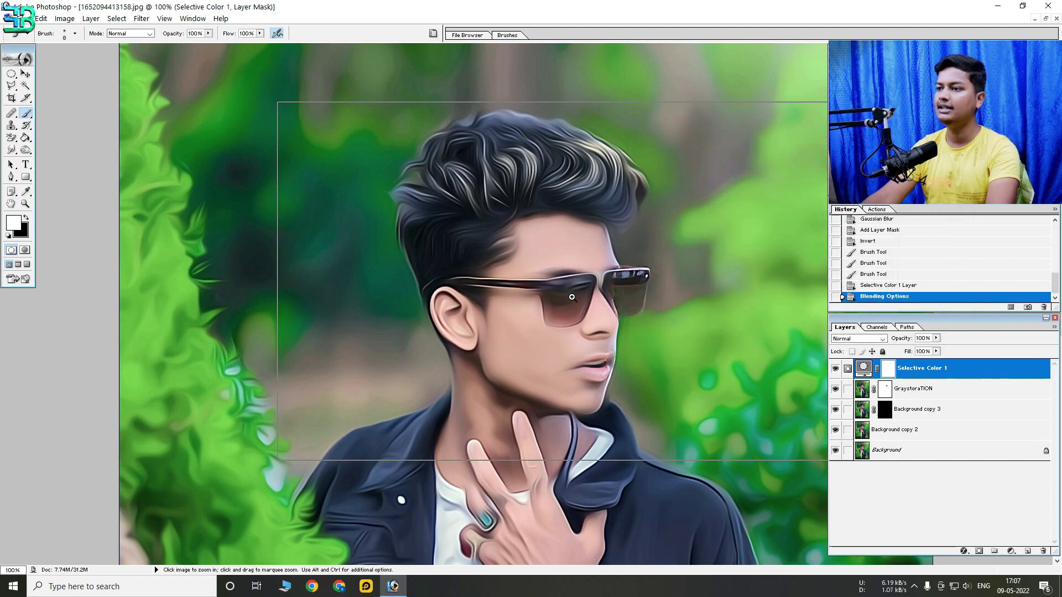
Invert the Selective Color 1 mask to black so the effect is hidden.
left_click_drag(463, 378, 463, 267)
key("ctrl+minus")
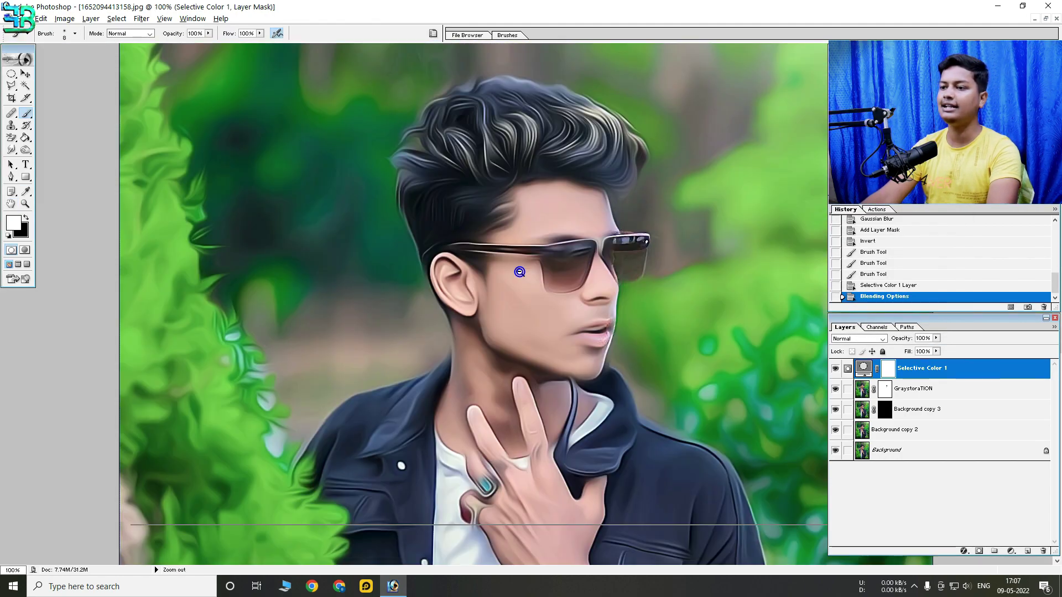
key("ctrl+minus")
key("ctrl+minus")
left_click(835, 368)
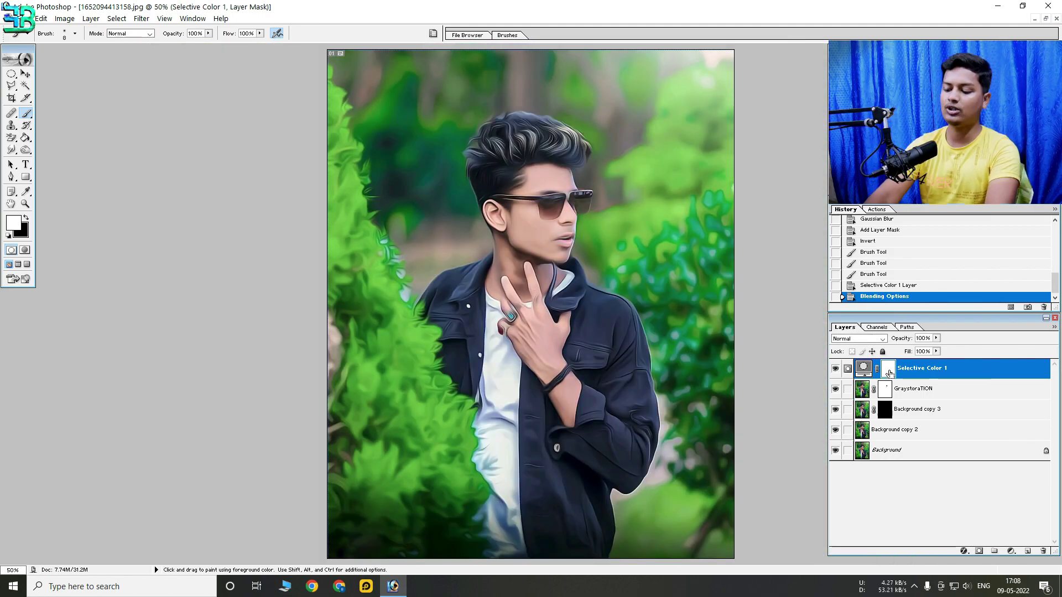
key("ctrl+i")
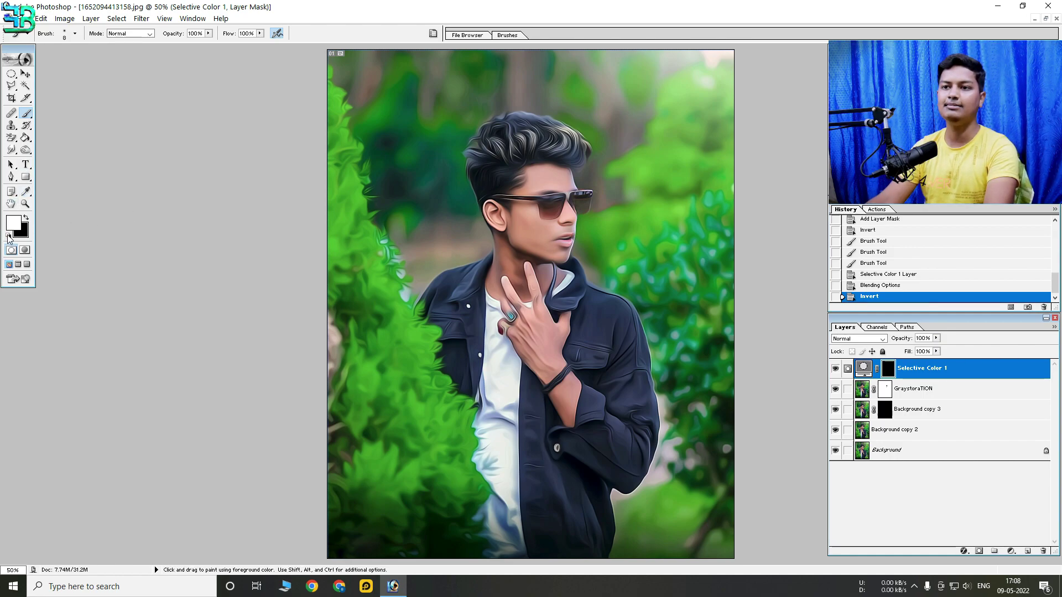
With a 108 px brush, paint the effect back over the face, neck and hand.
left_click_drag(385, 50, 662, 442)
left_click(558, 235)
right_click(467, 172)
left_click_drag(478, 192, 532, 191)
key("Return")
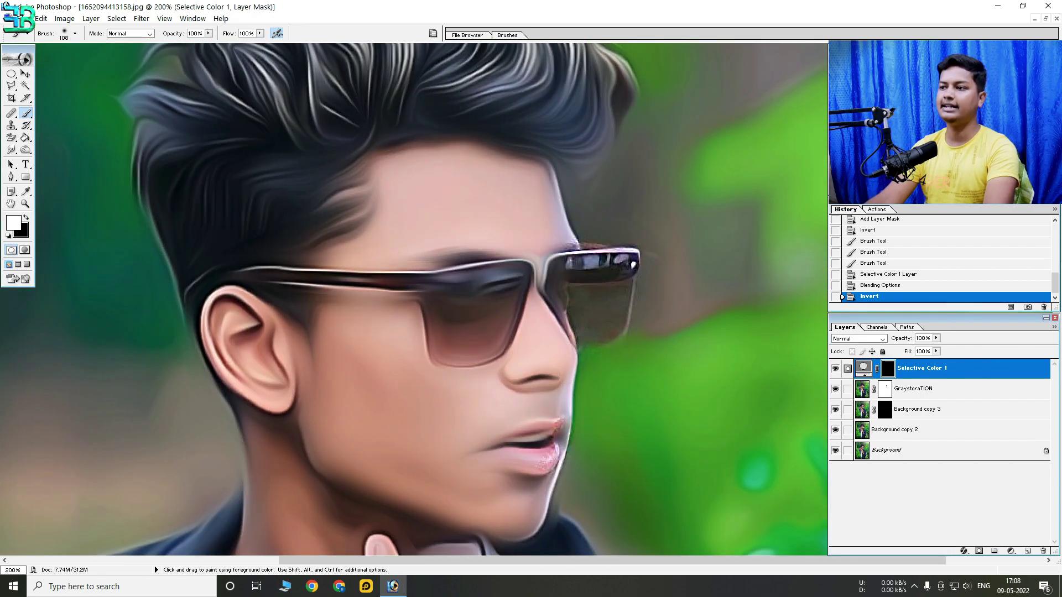
left_click(344, 438)
left_click_drag(310, 480, 376, 158)
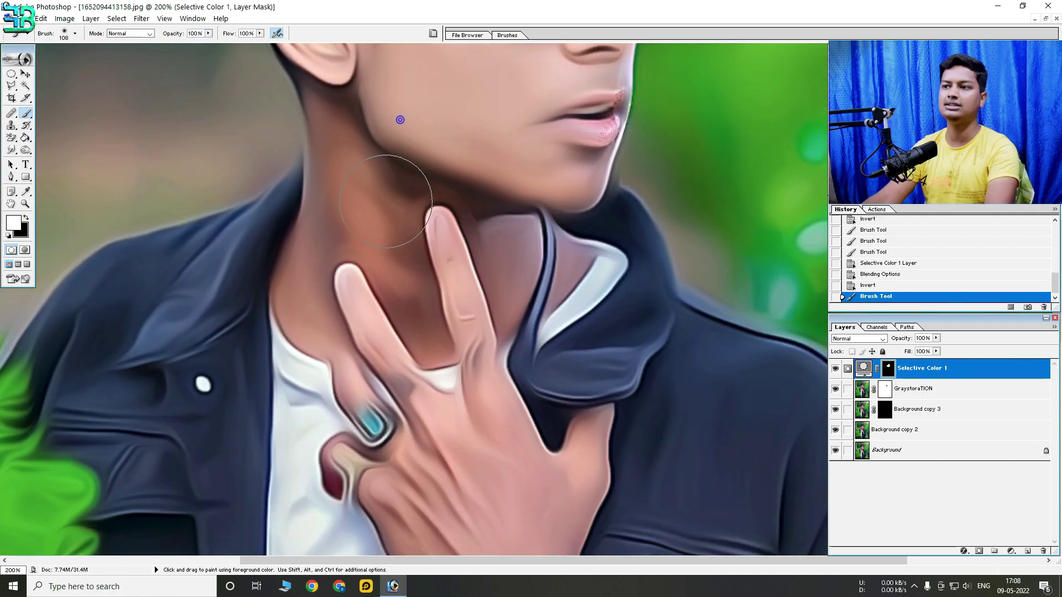
left_click_drag(310, 277, 557, 143)
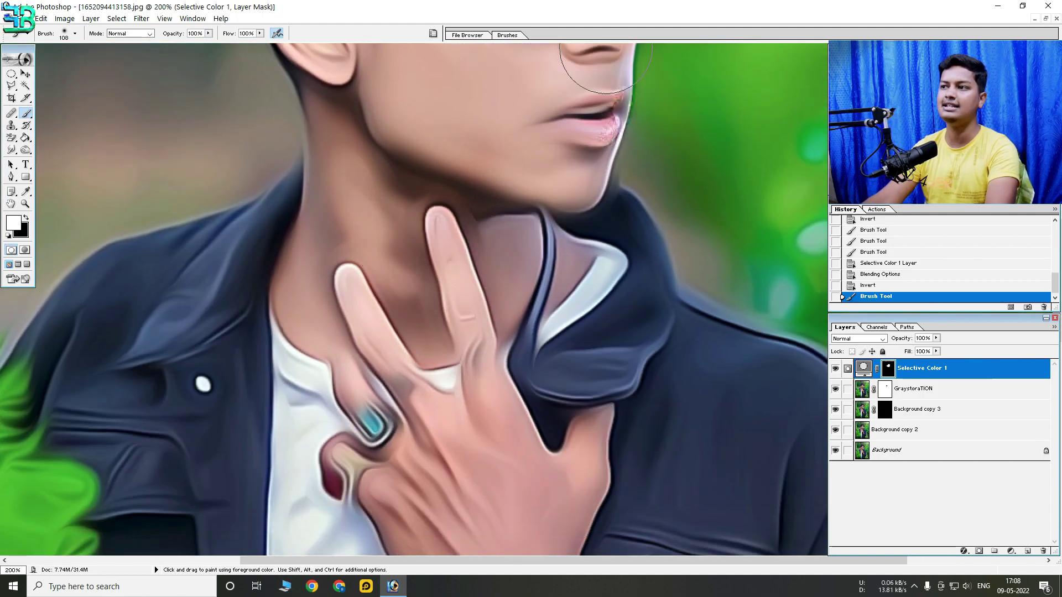
left_click(549, 122, "alt")
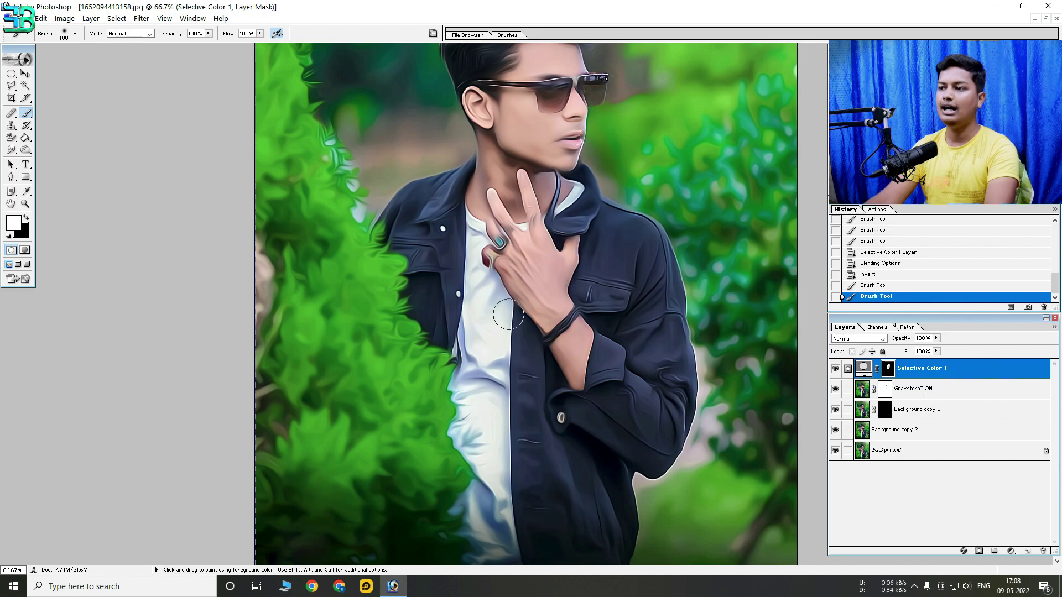
Zoom out and back in to review the face at 100%.
left_click(570, 147, "alt")
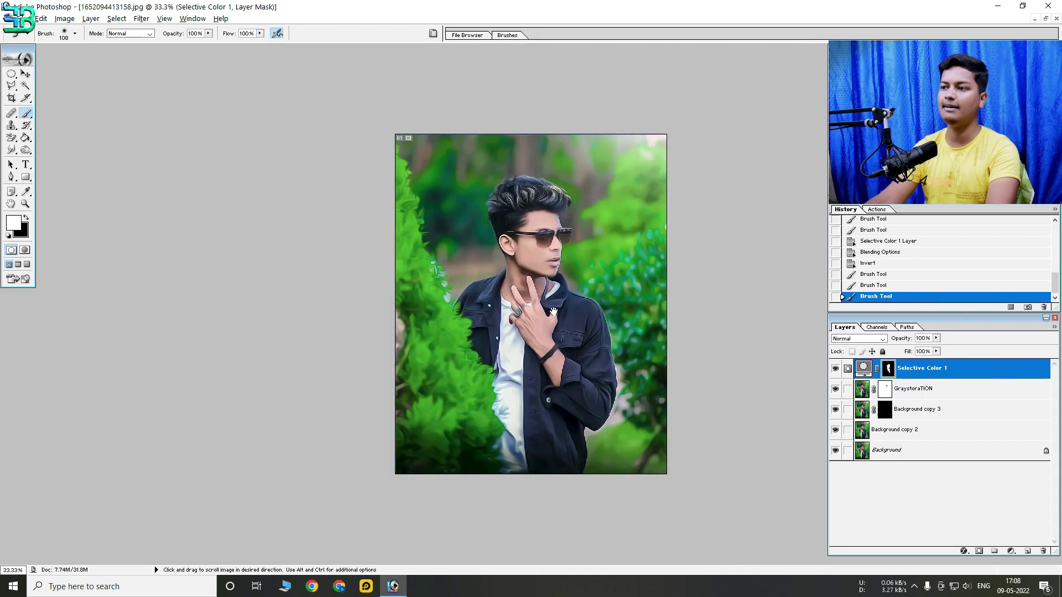
left_click(556, 308, "ctrl")
scroll(609, 219, "up", 3)
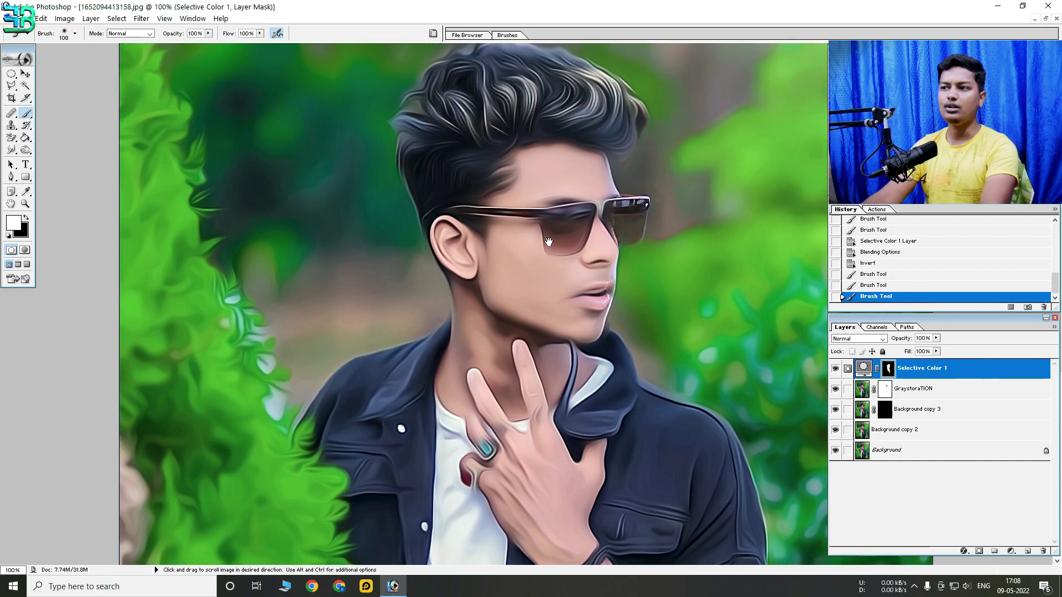
left_click(610, 220, "ctrl")
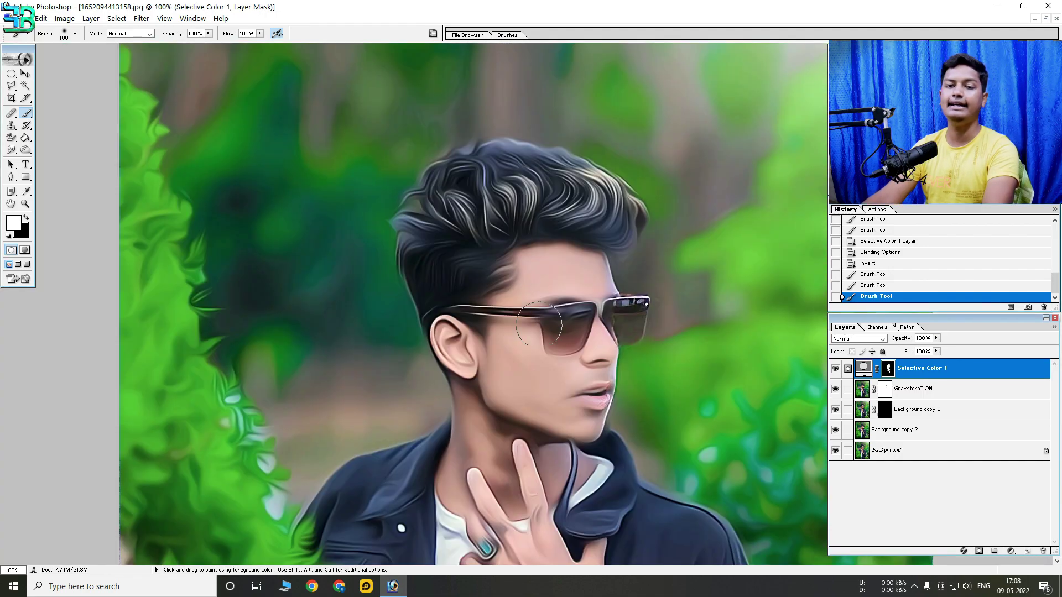
left_click(1009, 552)
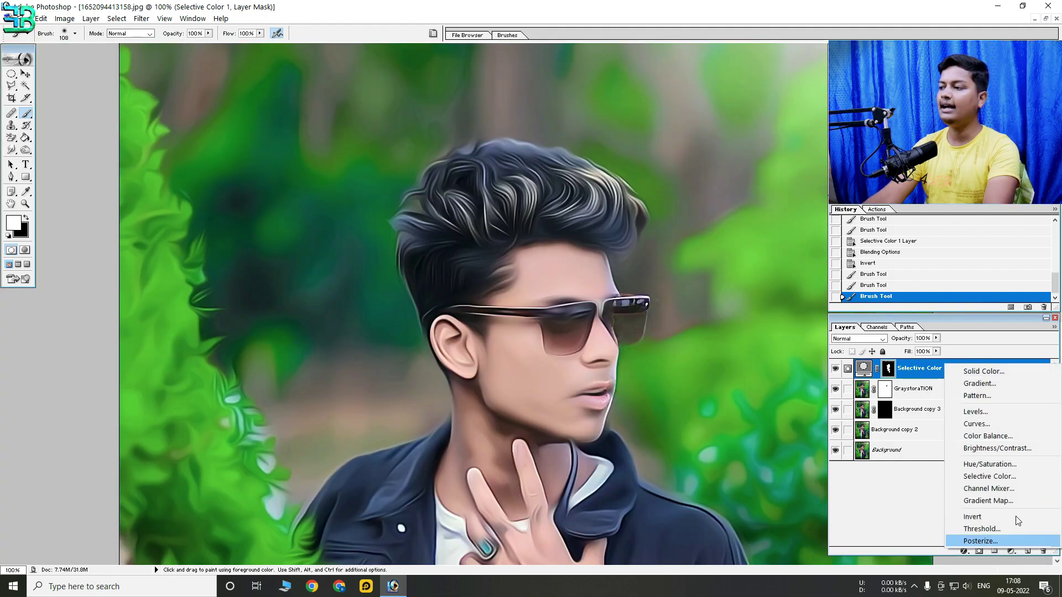
Add a Color Balance layer with Highlights set to -10, -4 and +20.
left_click(1001, 437)
left_click(763, 224)
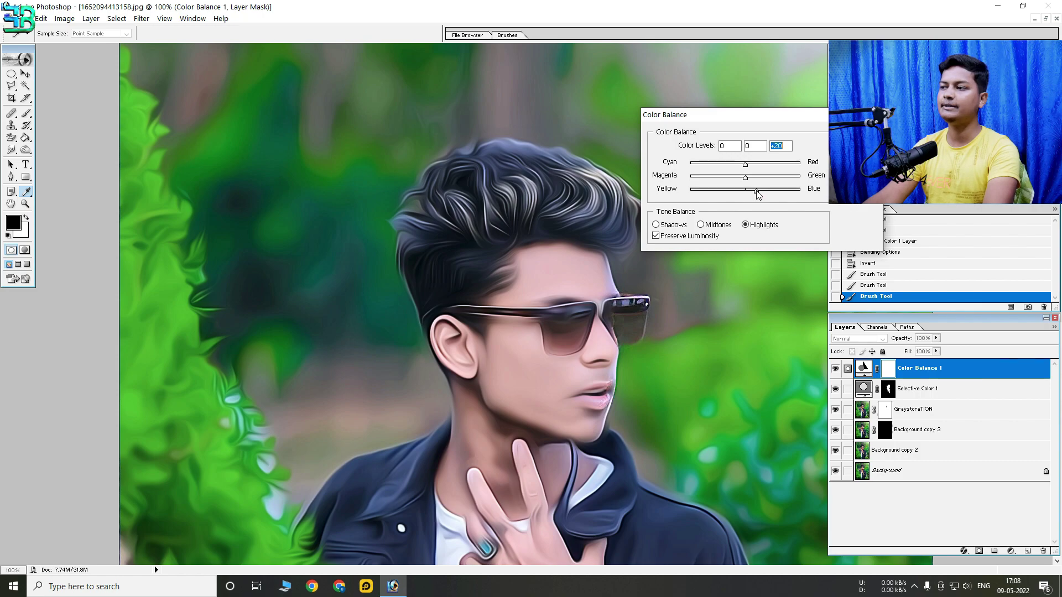
left_click_drag(747, 180, 737, 166)
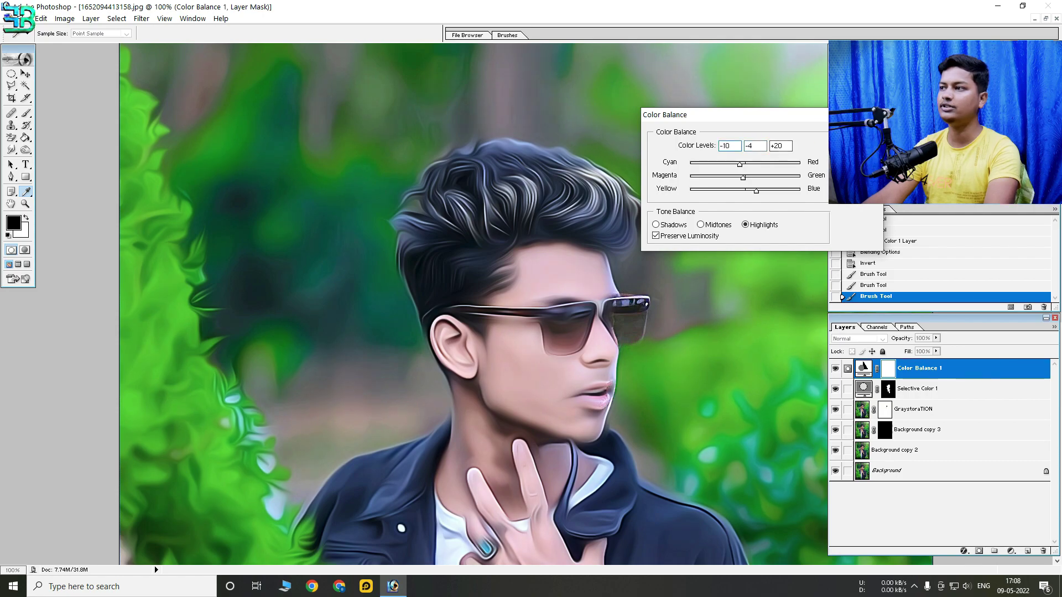
key("Return")
Switch back to the brush, swap the colours and return to 100% zoom.
key("b")
key("x")
key("ctrl+minus")
left_click(628, 286)
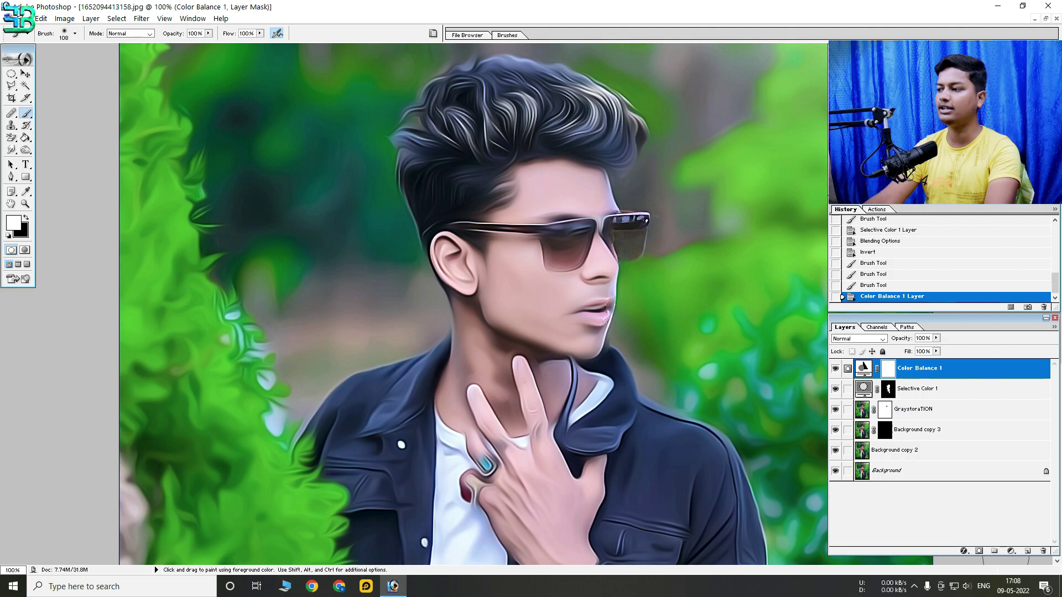
left_click(994, 551)
Move Color Balance 1, Selective Color 1 and GraystoraTION into Set 1 and collapse it.
key("x")
left_click_drag(881, 364, 856, 368)
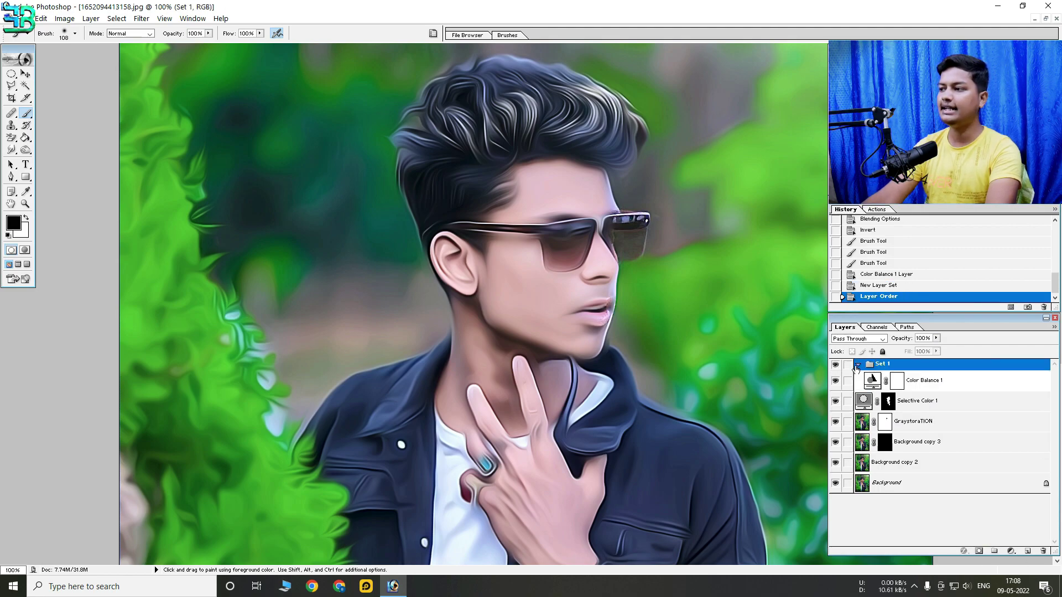
left_click(859, 364)
double_click(886, 364)
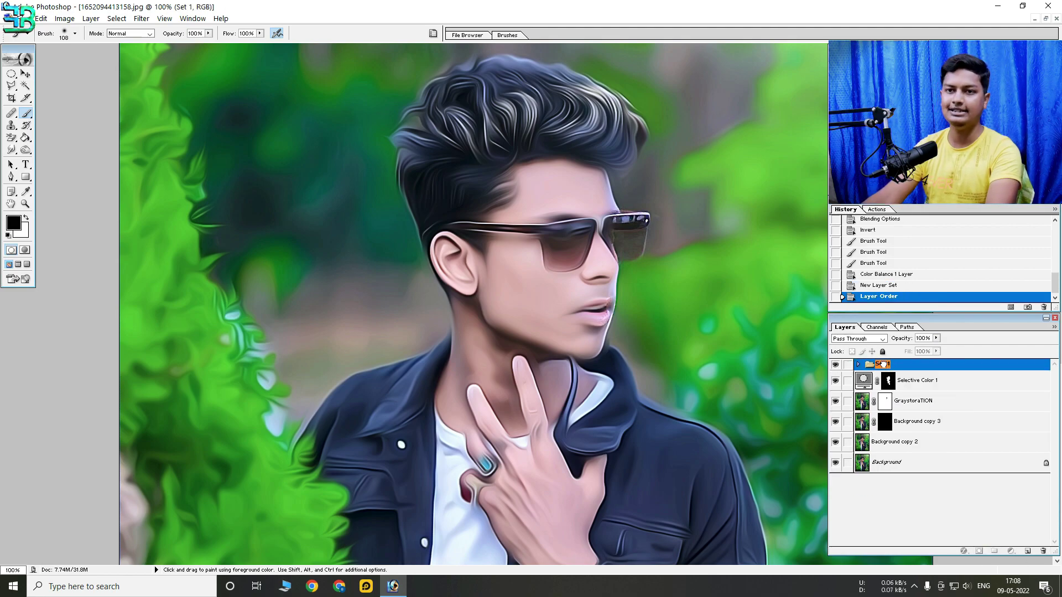
left_click_drag(912, 380, 881, 364)
Toggle Set 1's visibility to compare the painted look with the original photo.
left_click(836, 365)
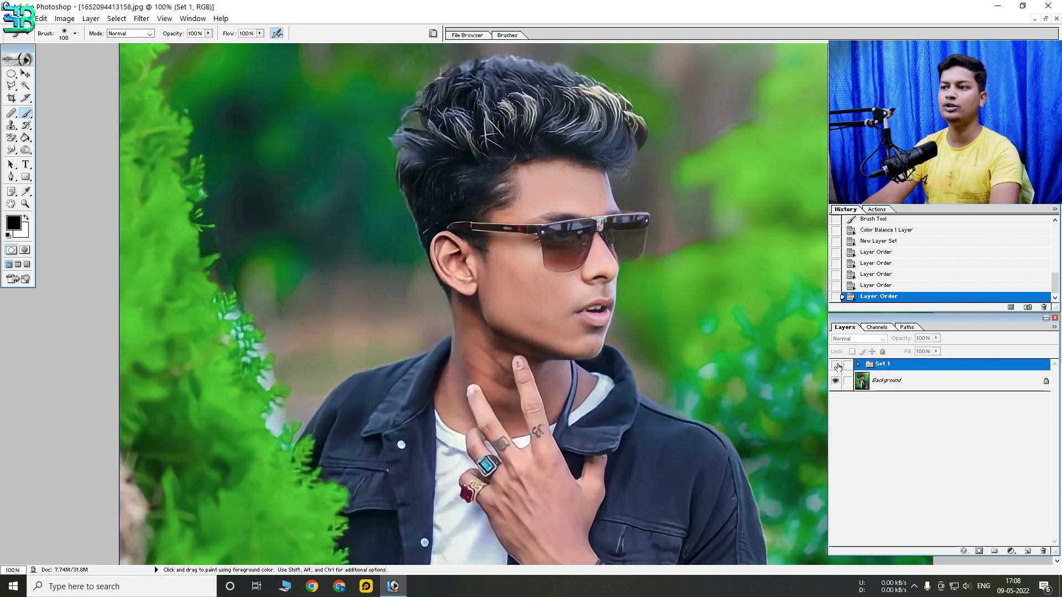
left_click(837, 365)
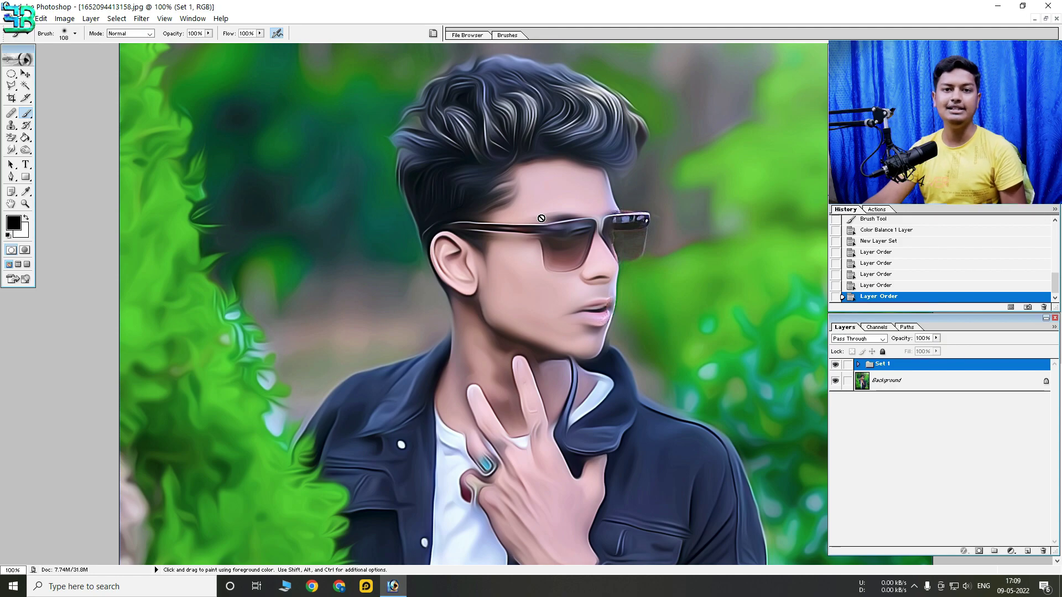
right_click(594, 248)
left_click(594, 249)
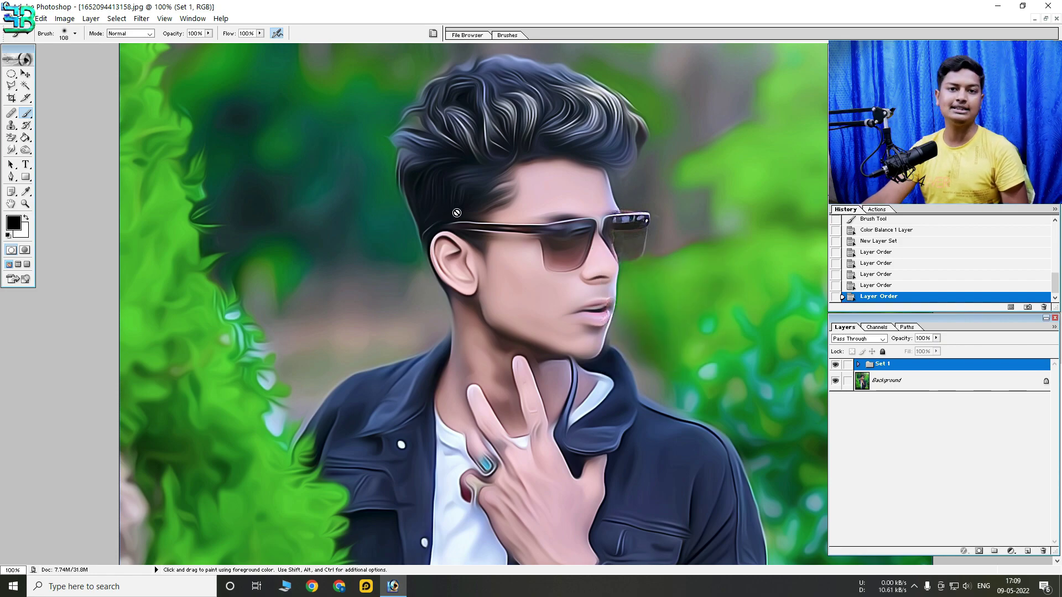